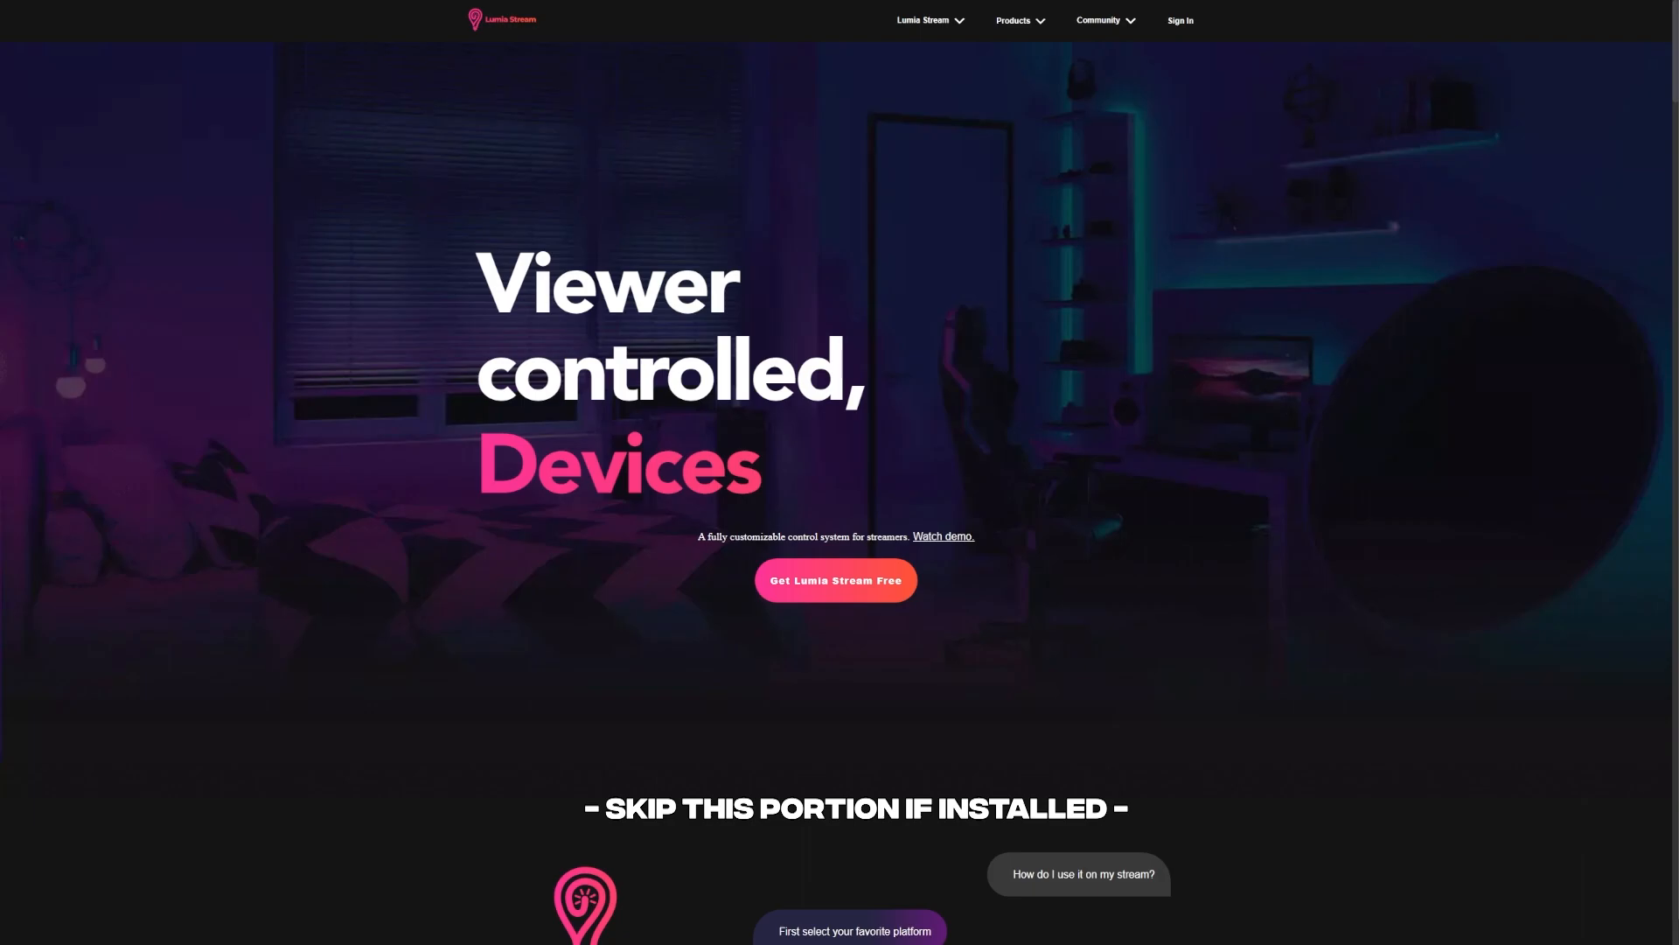
Download and launch the free Windows version of Lumia Stream, then sign in with Twitch.
{"action": "left_click", "coordinate": [880, 596]}
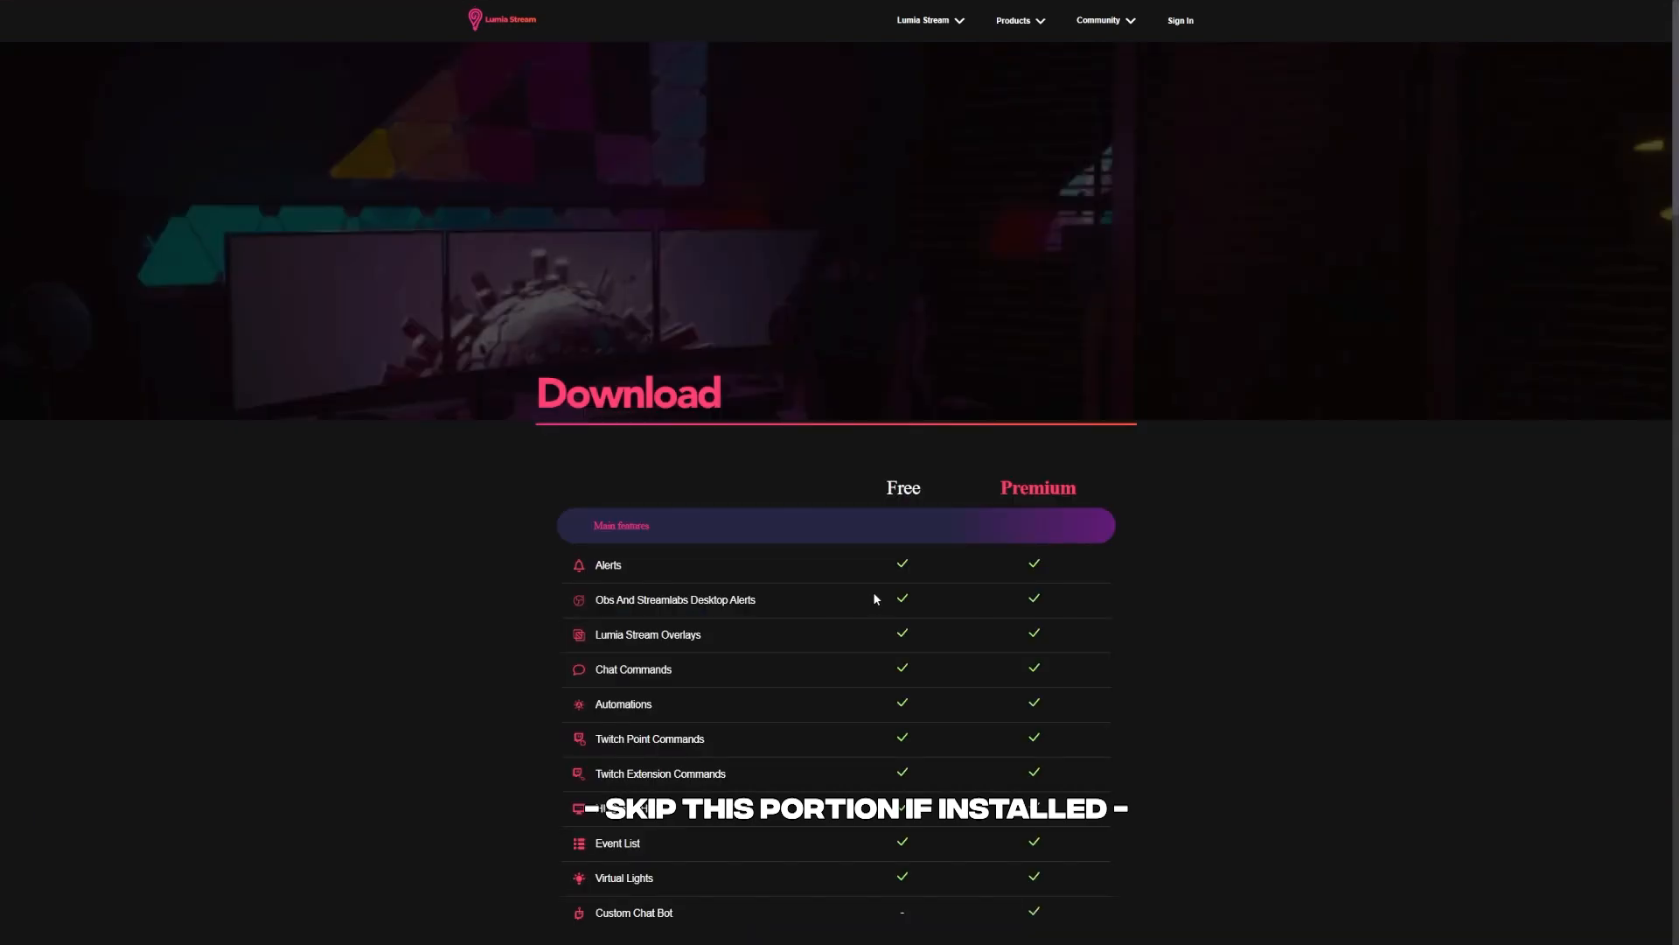
{"action": "scroll", "coordinate": [874, 601], "scroll_direction": "down", "scroll_amount": 20}
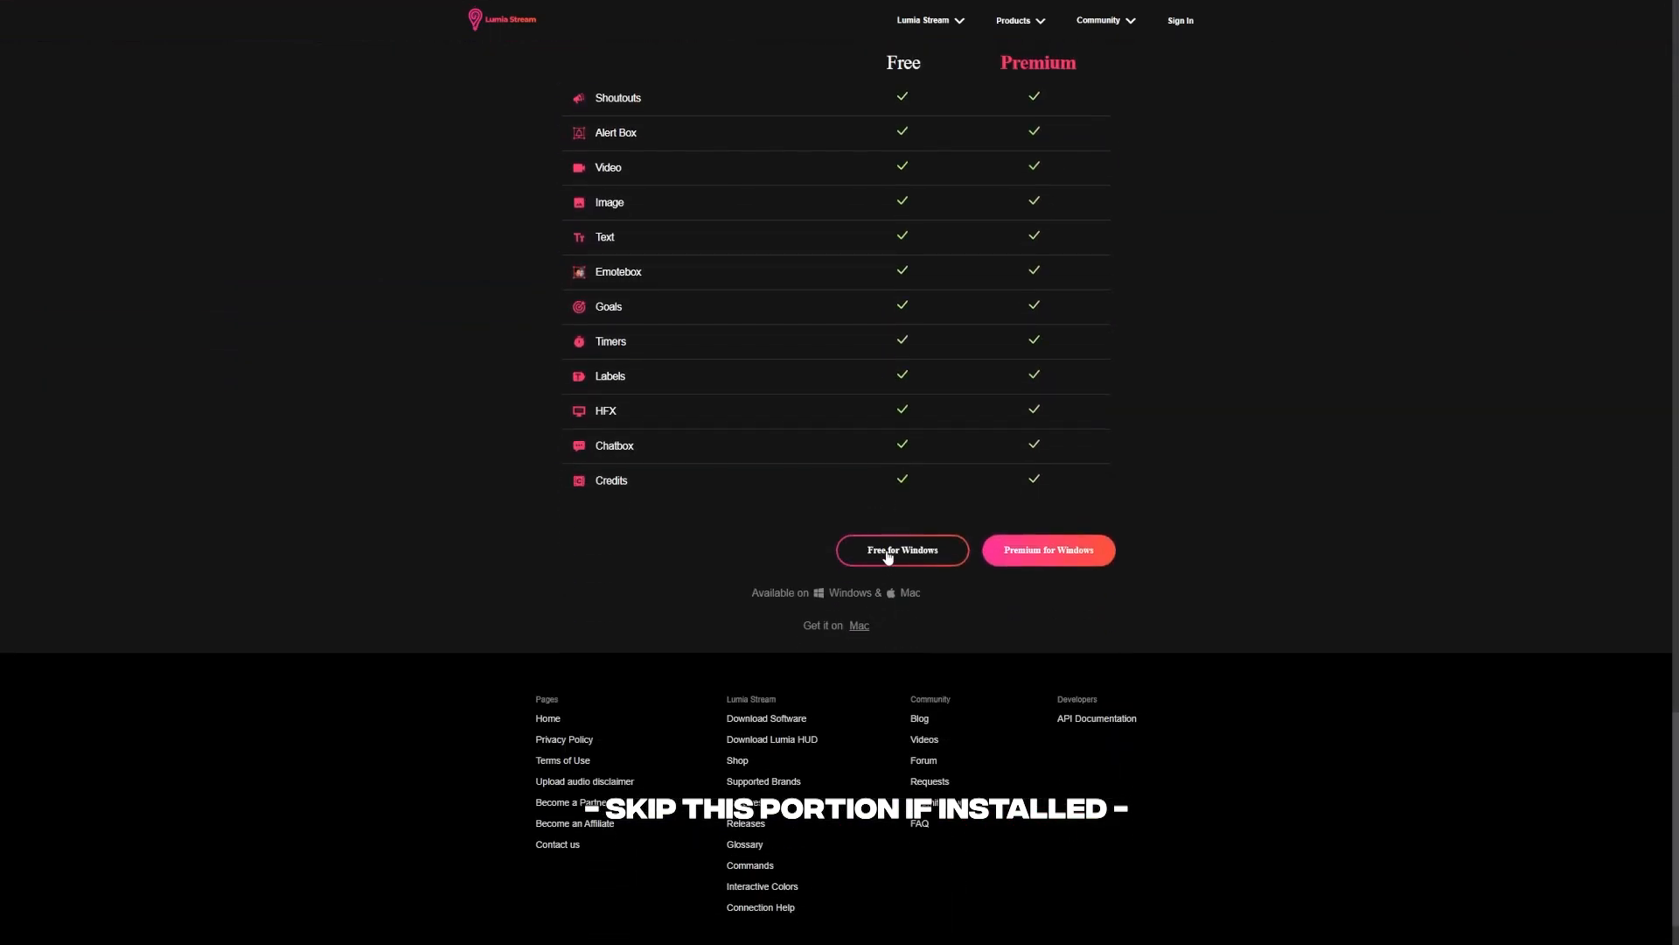
{"action": "left_click", "coordinate": [887, 556]}
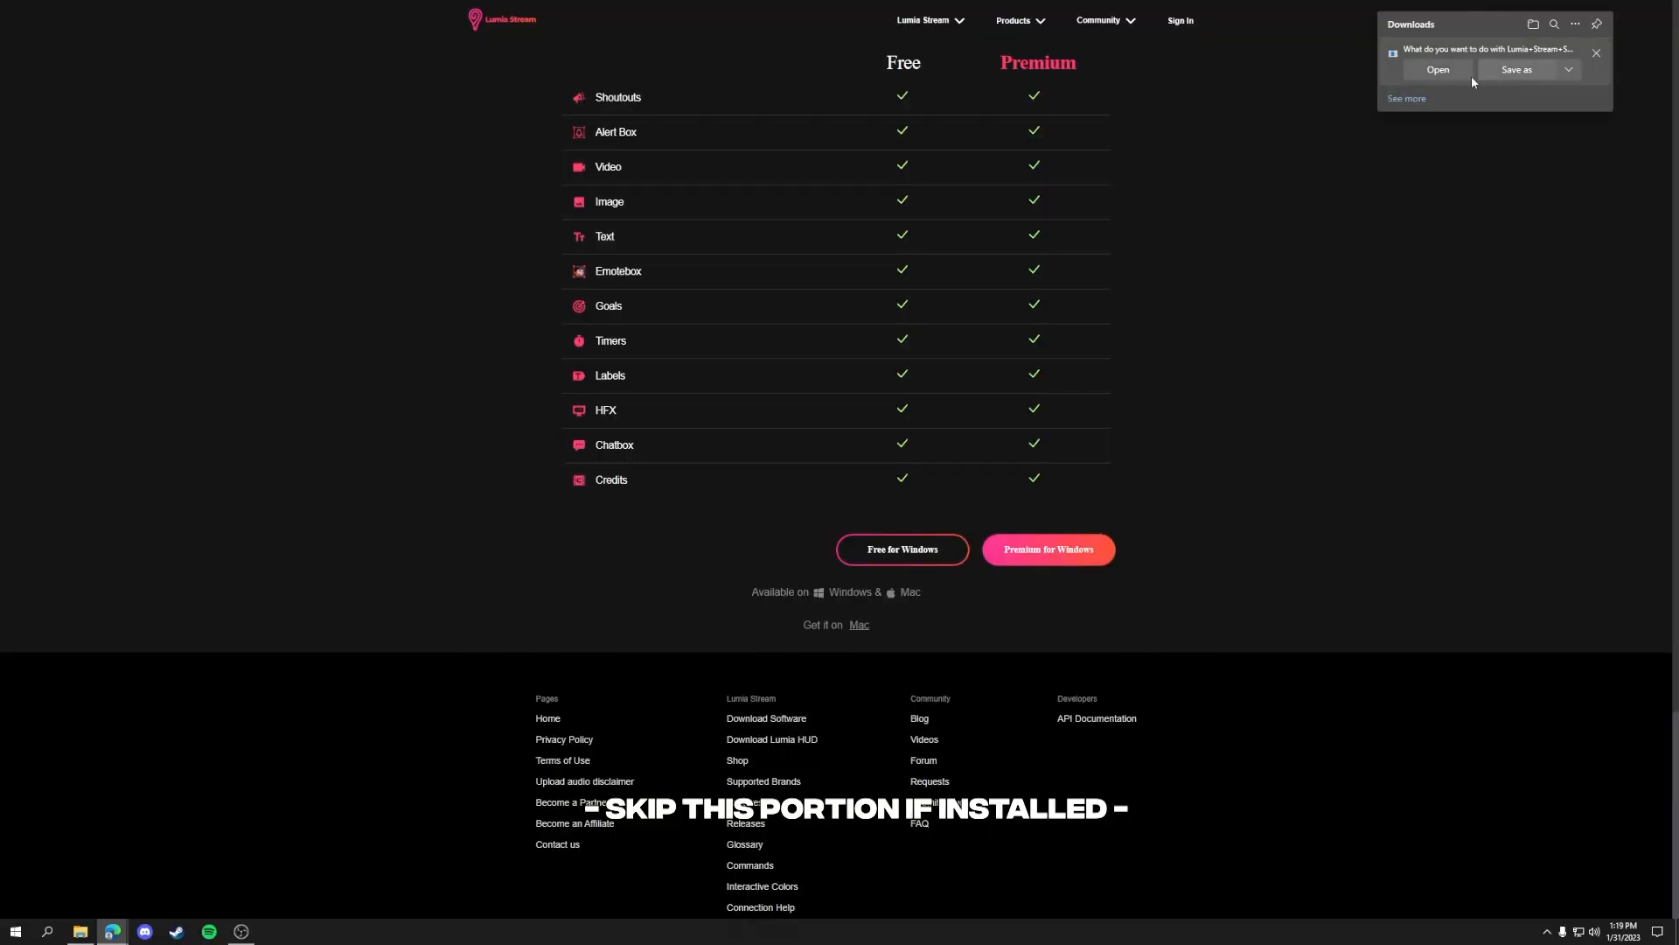
{"action": "left_click", "coordinate": [1494, 75]}
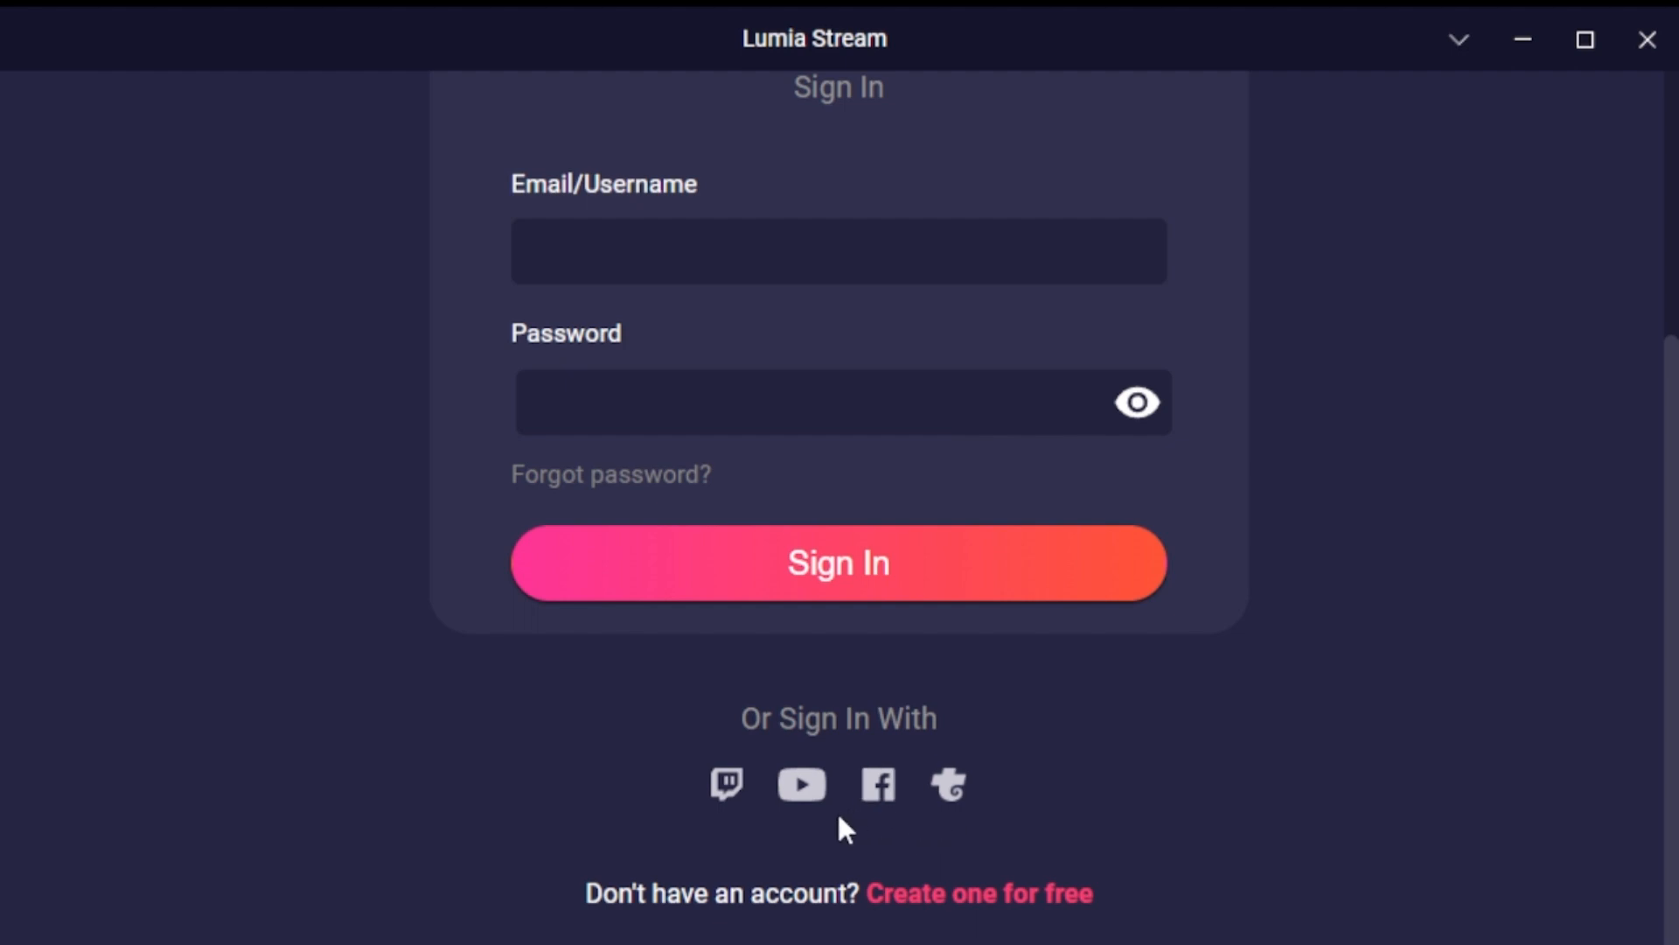
{"action": "left_click", "coordinate": [726, 784]}
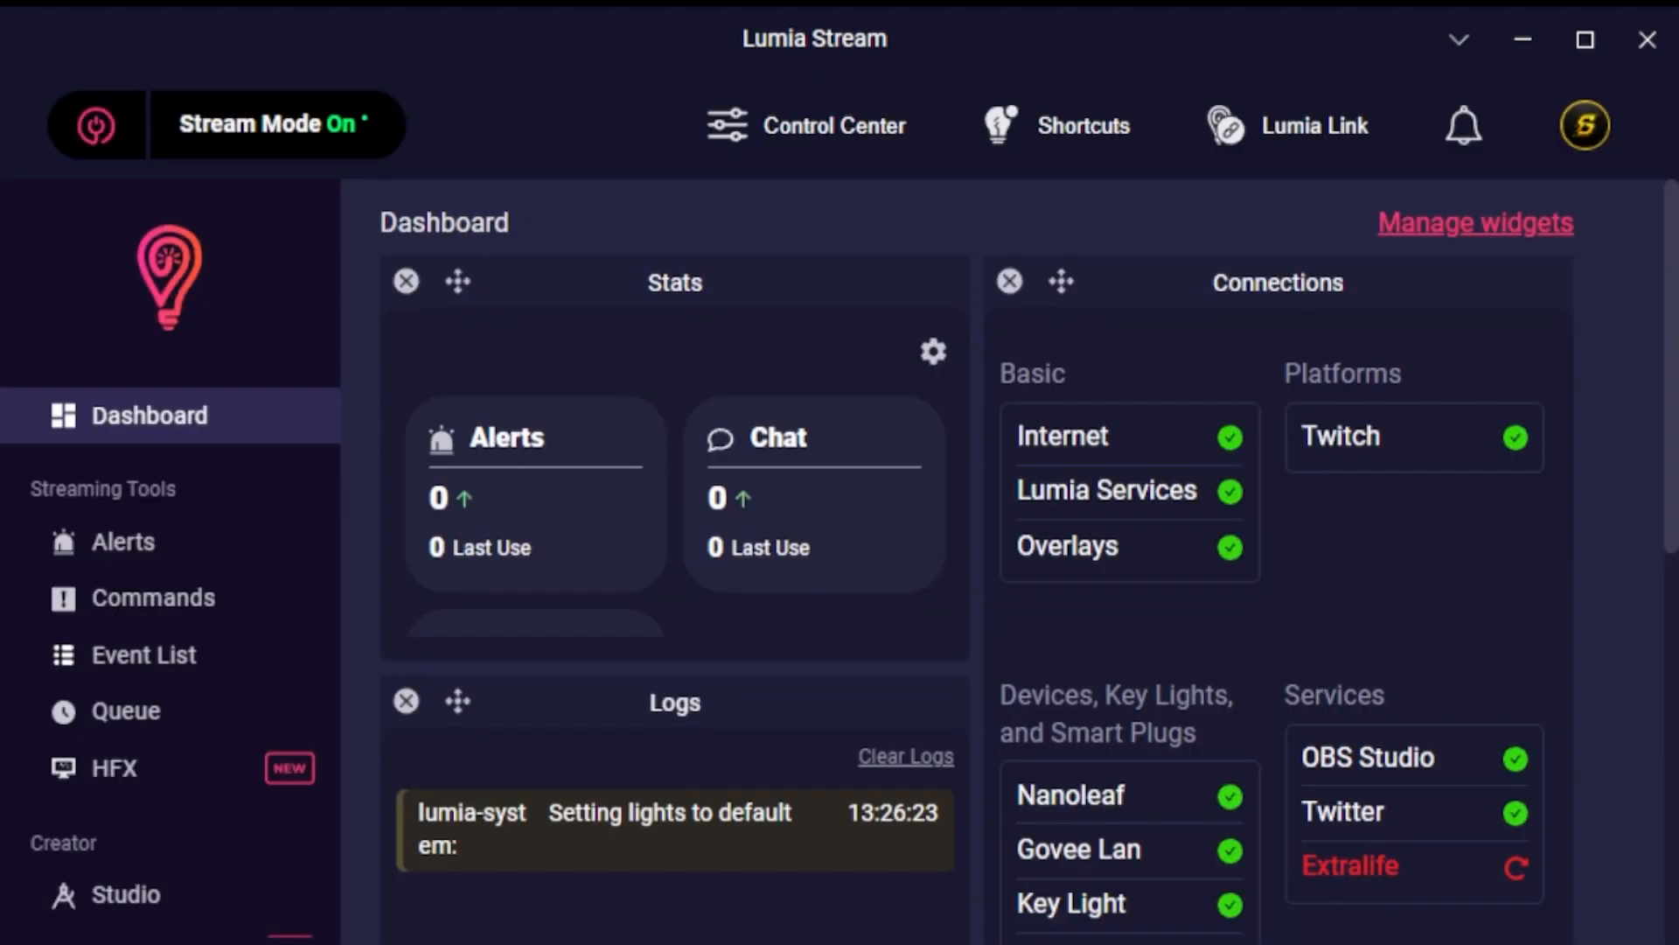
Add an Elgato Key Light connection with the Right and Left Keylights and refresh the app.
{"action": "scroll", "coordinate": [158, 655], "scroll_direction": "down", "scroll_amount": 5}
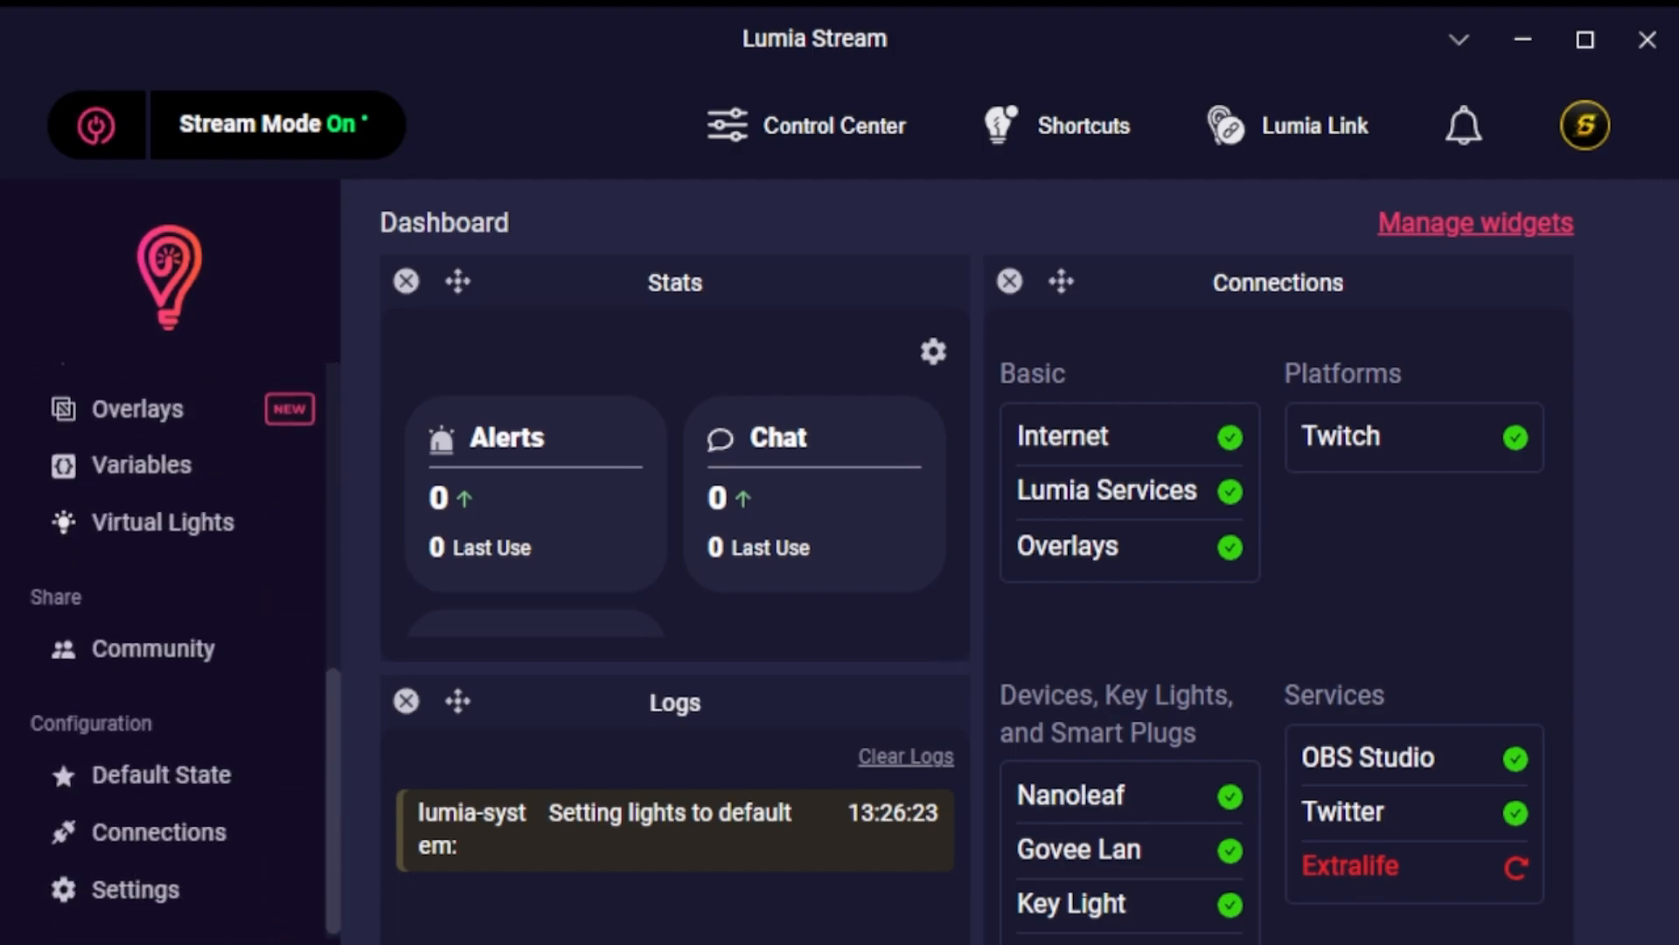
{"action": "left_click", "coordinate": [140, 825]}
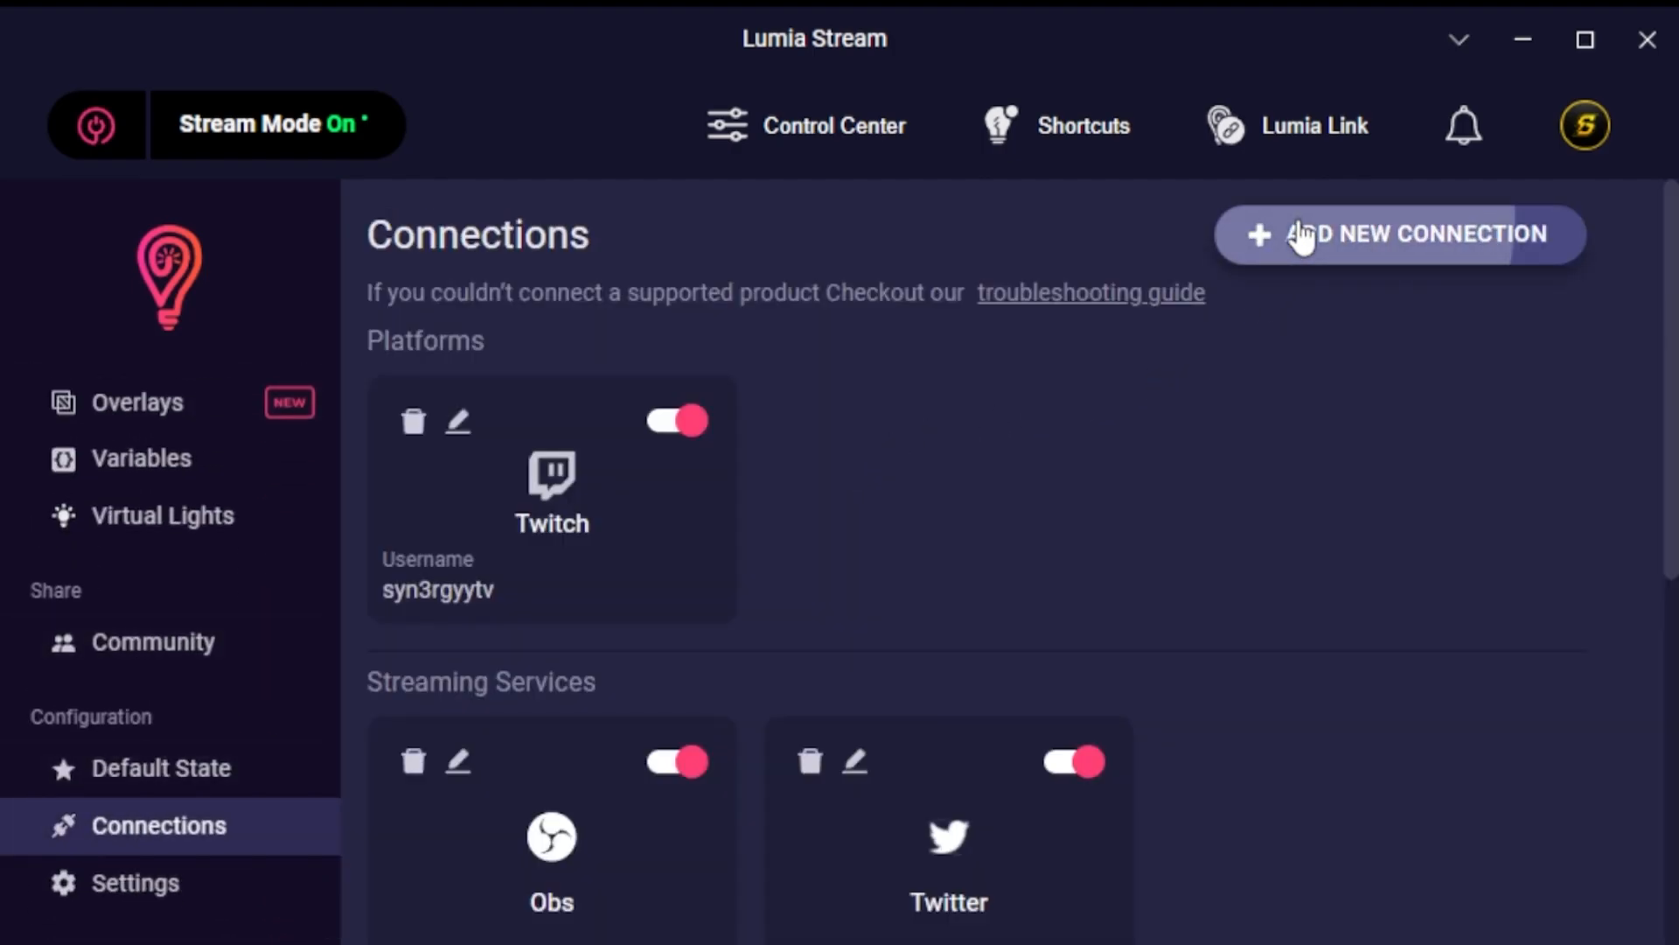
{"action": "left_click", "coordinate": [1300, 233]}
{"action": "type", "text": "Elgato"}
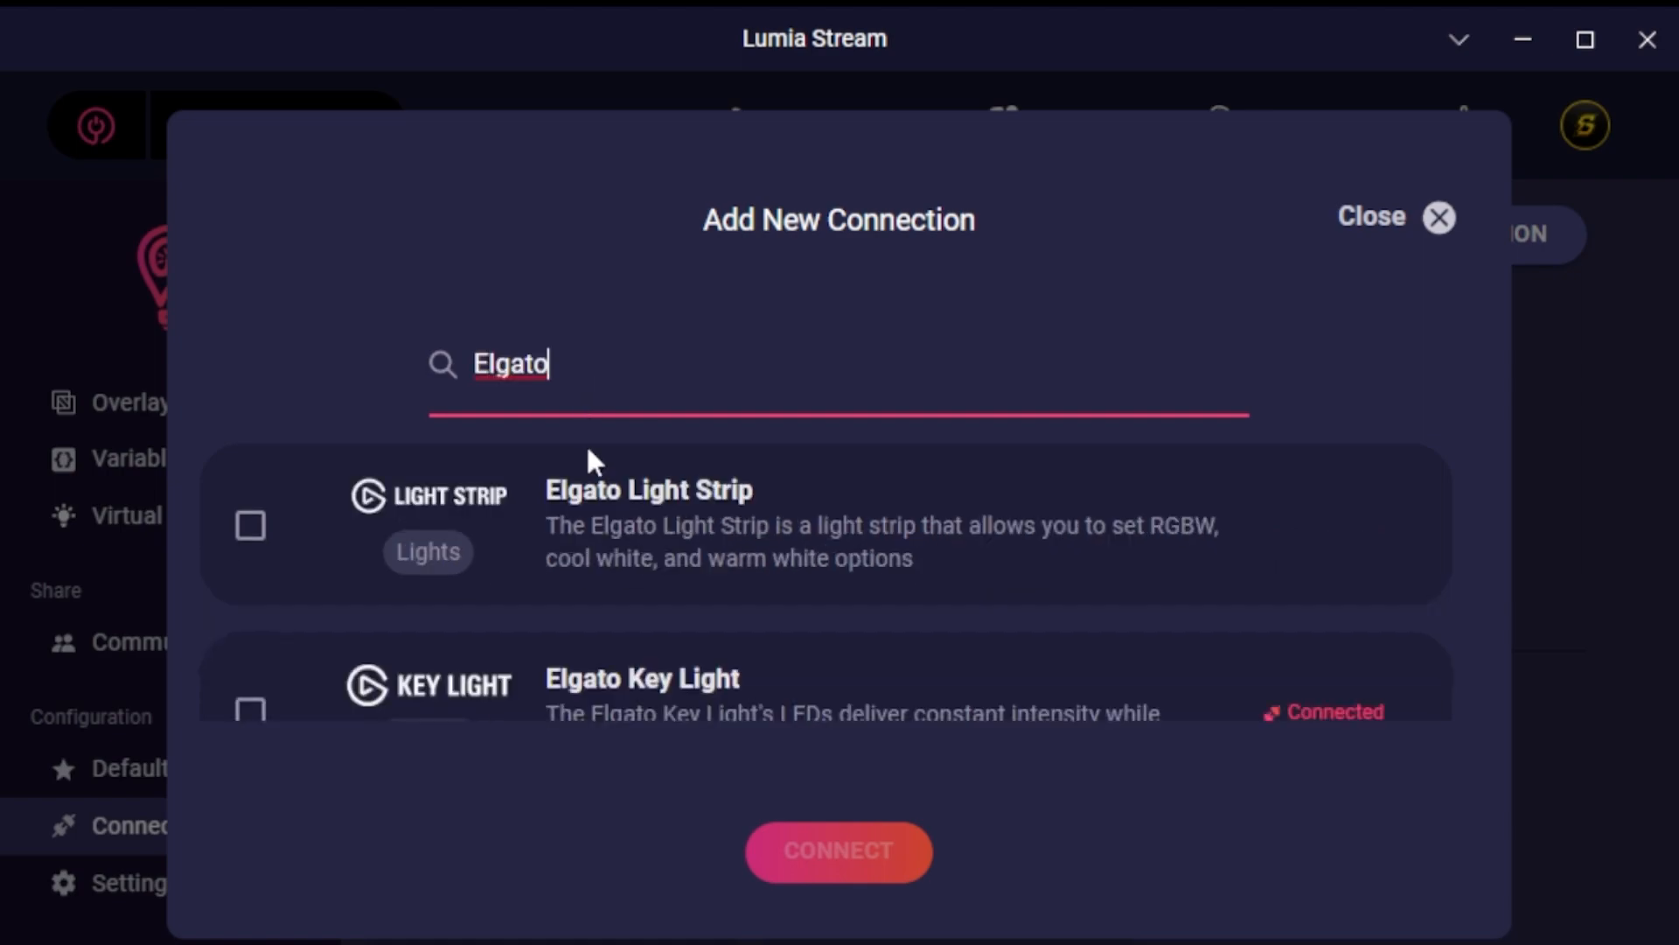
{"action": "left_click", "coordinate": [600, 695]}
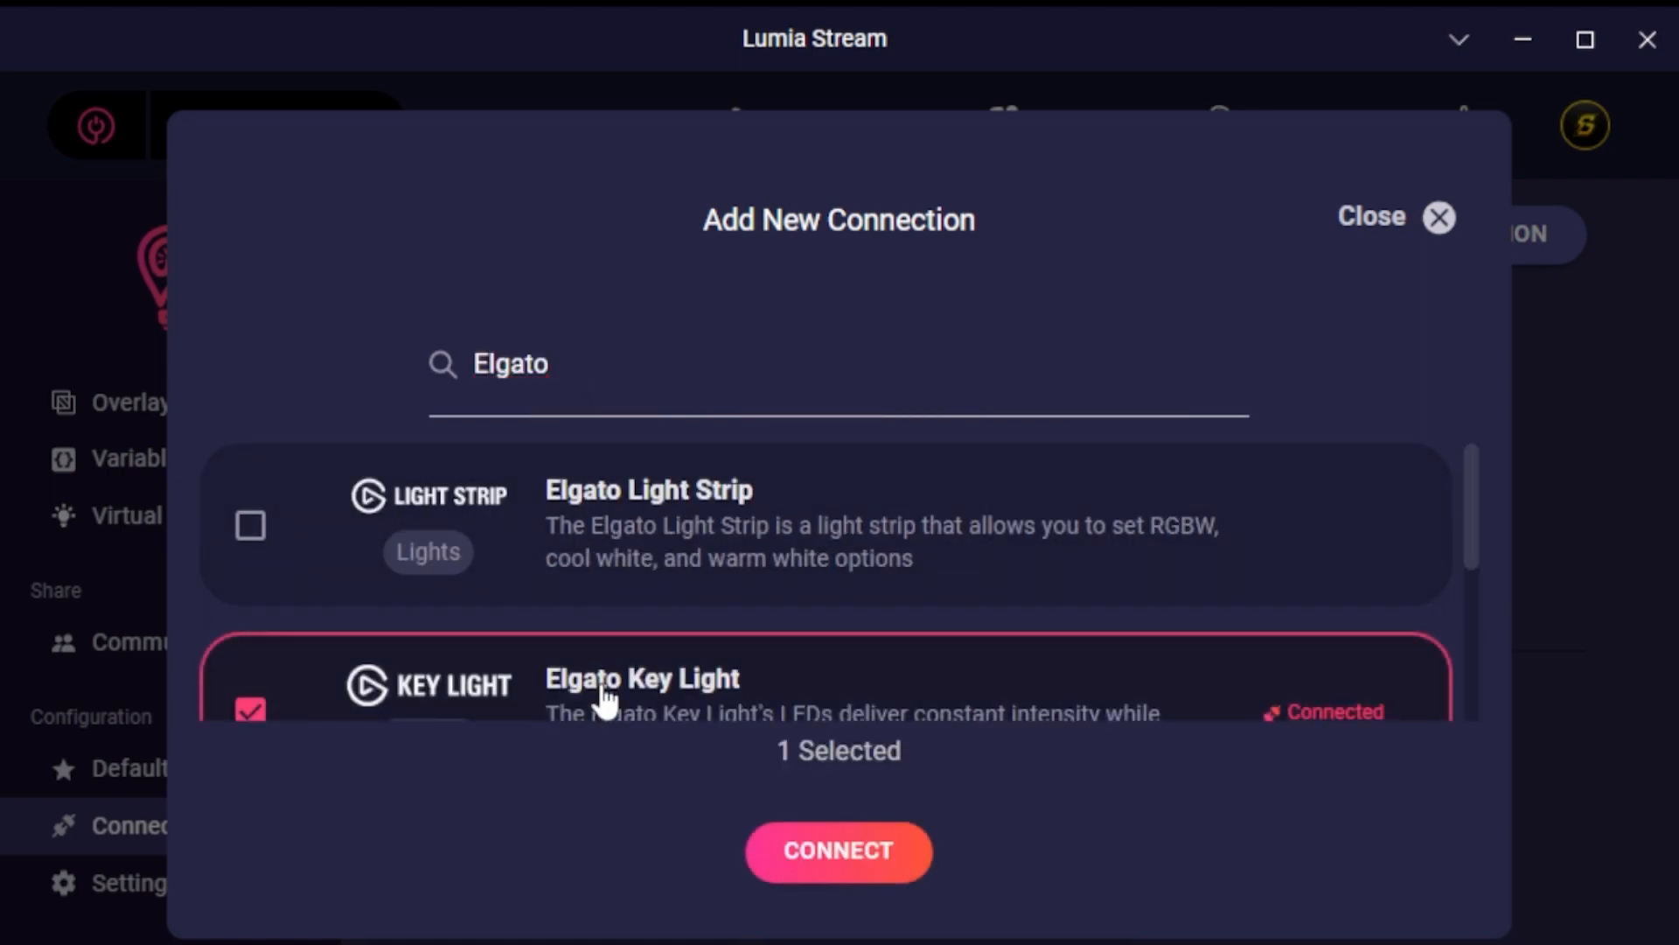
{"action": "left_click", "coordinate": [810, 863]}
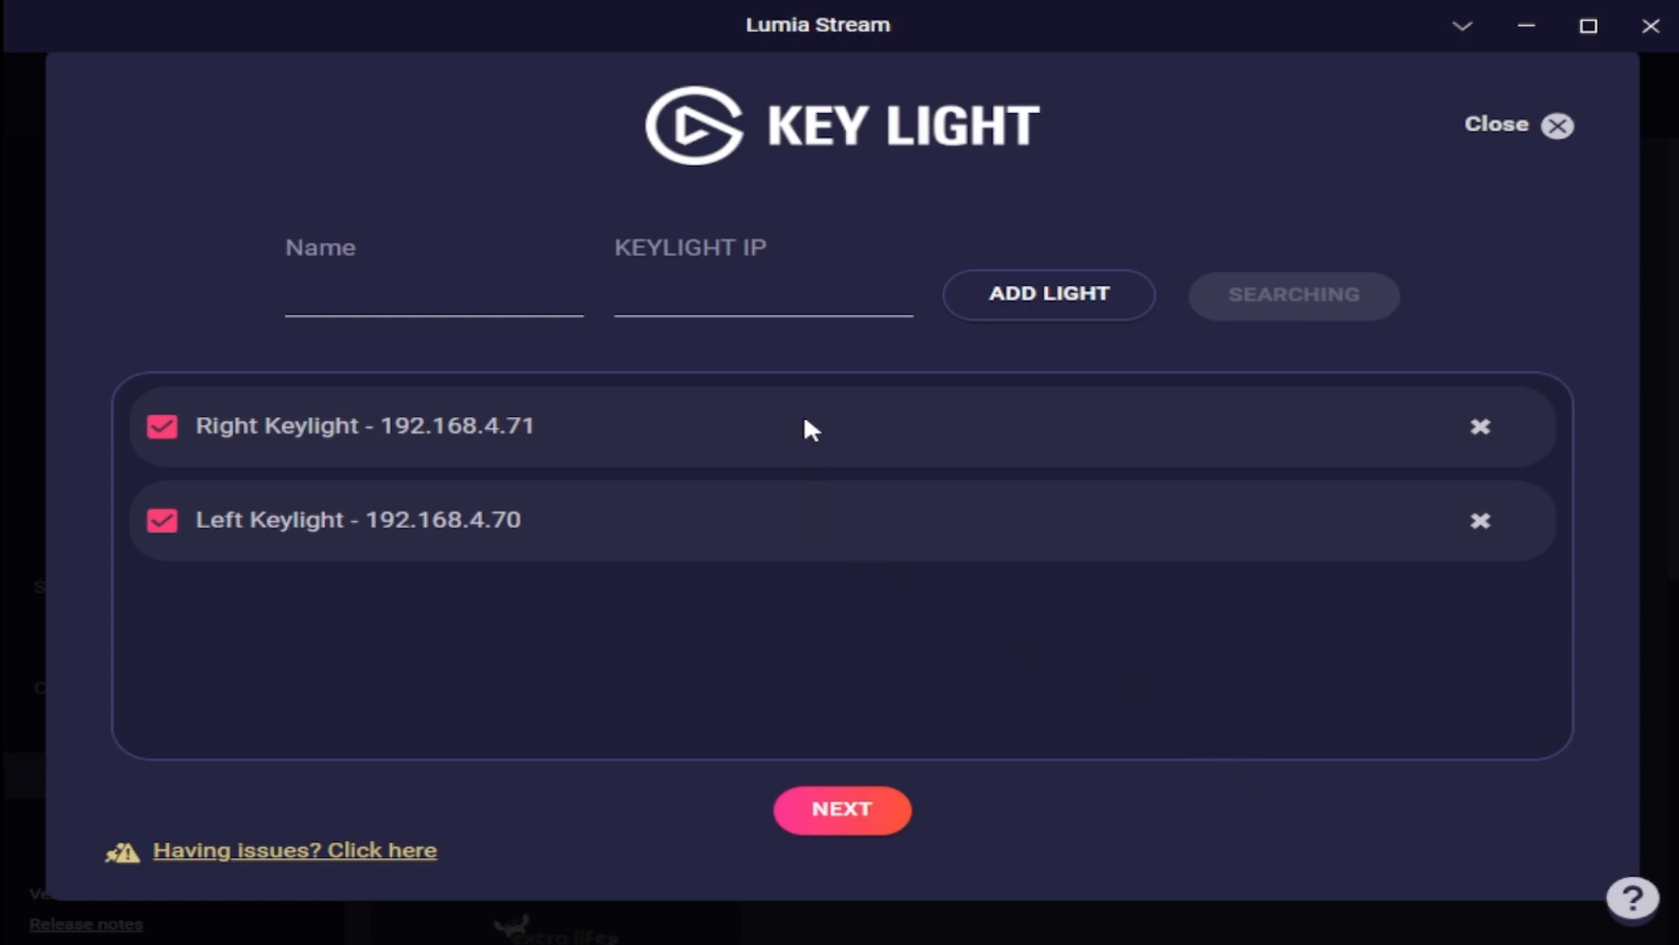
{"action": "left_click", "coordinate": [848, 812]}
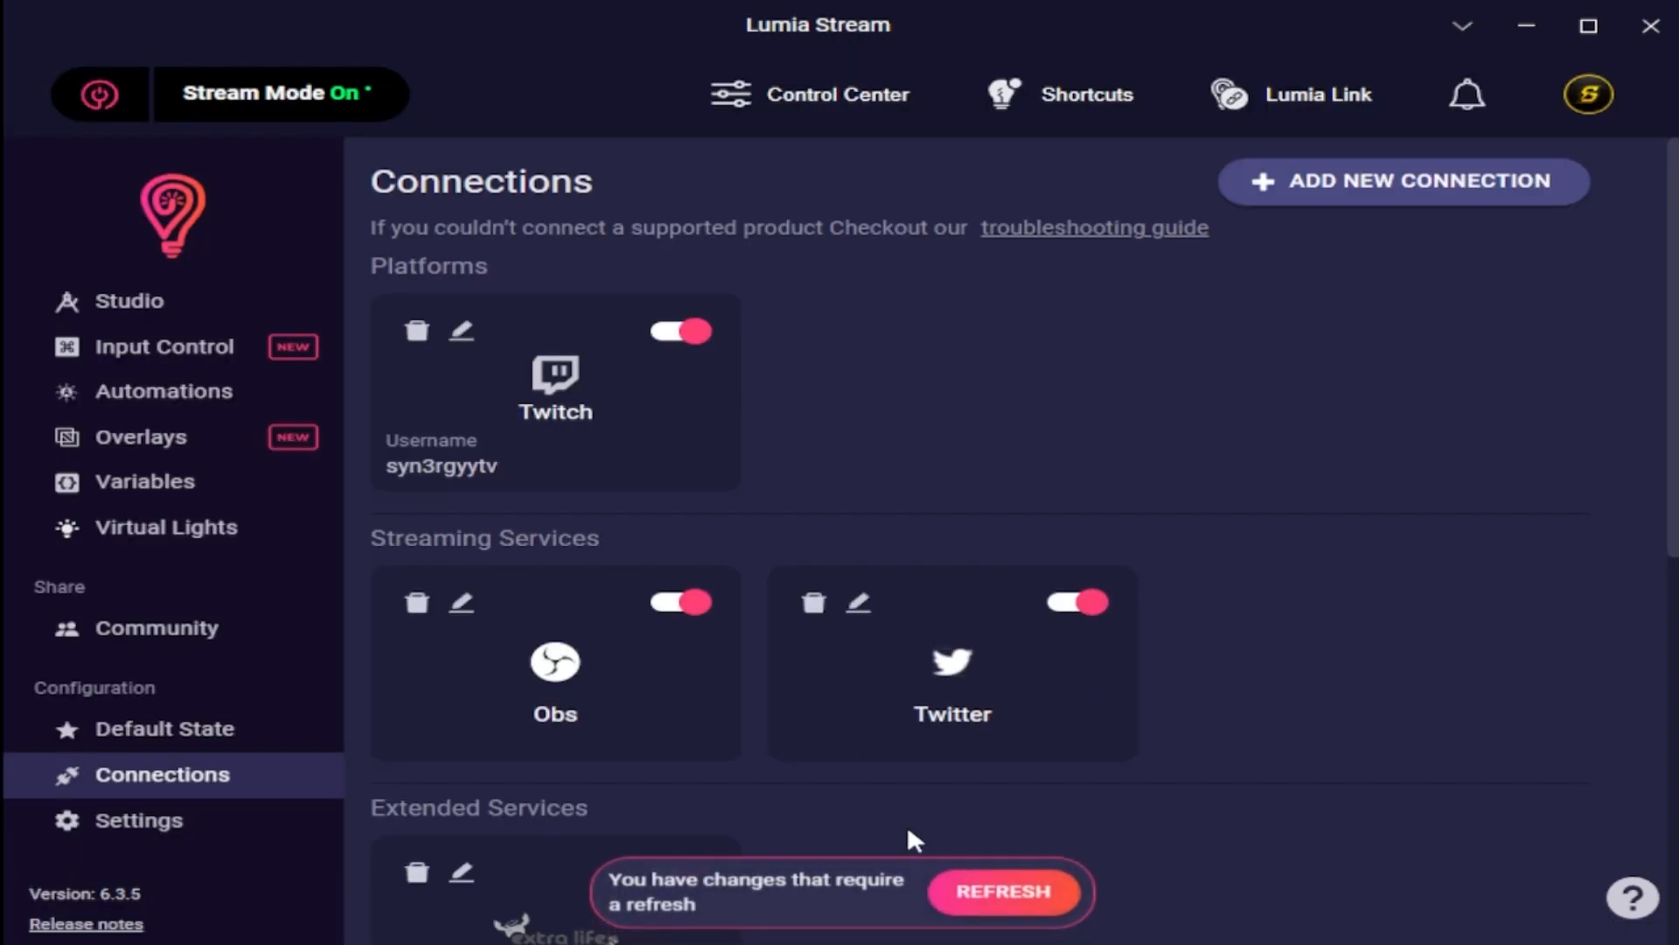
{"action": "left_click", "coordinate": [1007, 892]}
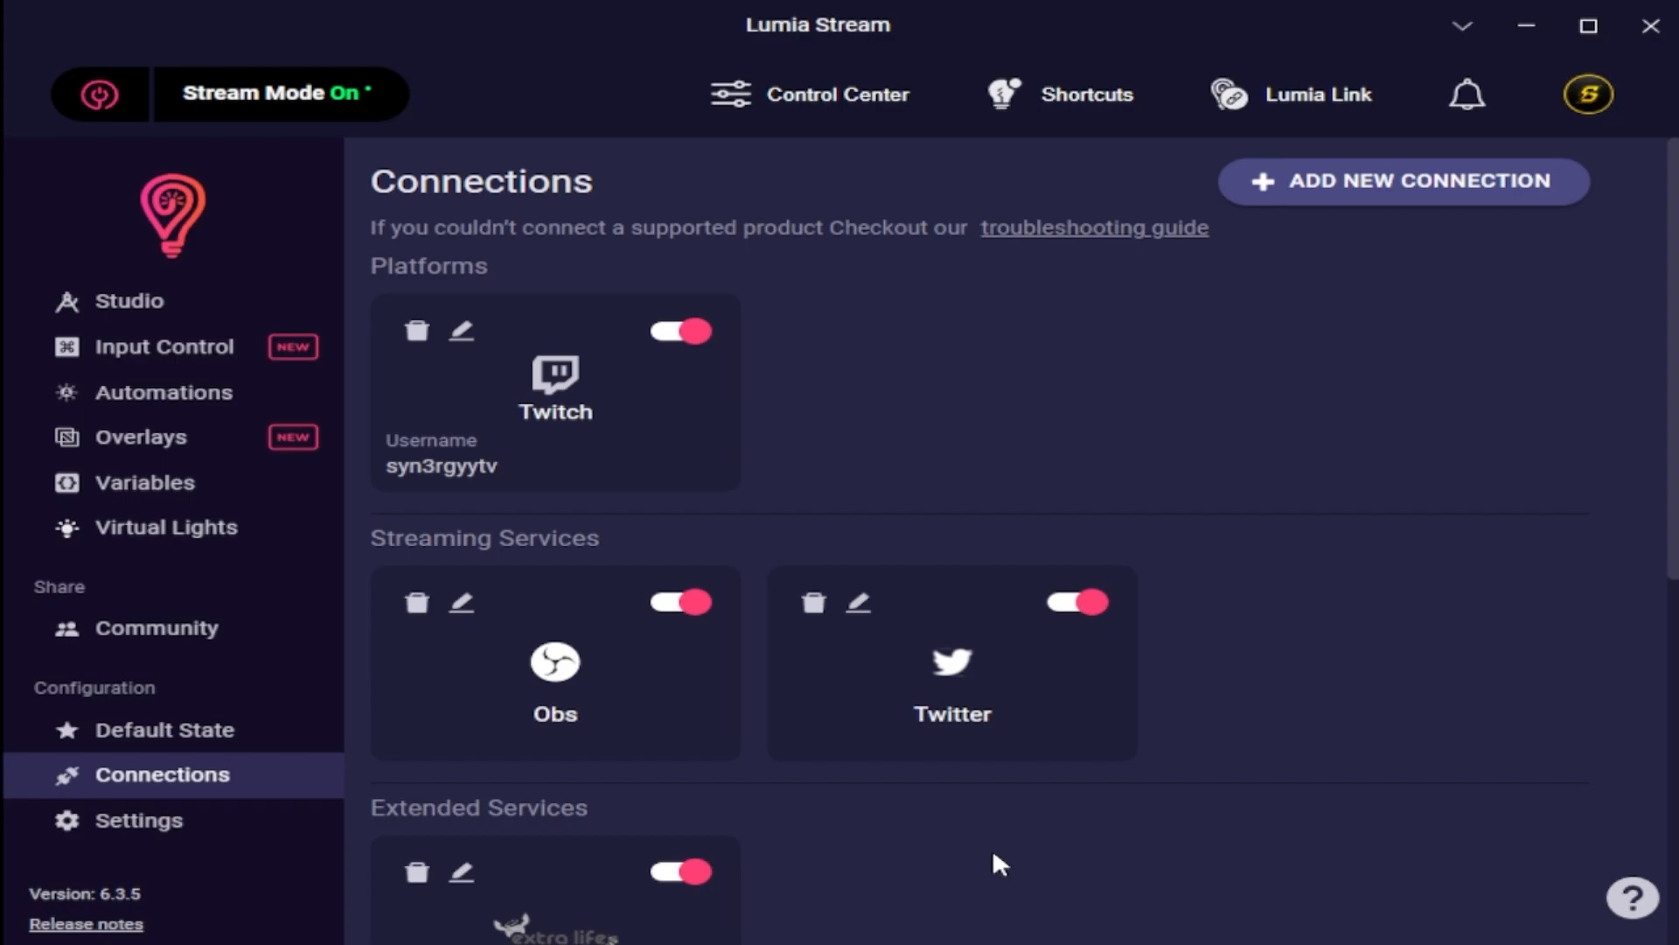
Open the Flashbang animation in Studio and examine slot #1 and #2 durations, transitions, audio and key light settings.
{"action": "left_click", "coordinate": [198, 304]}
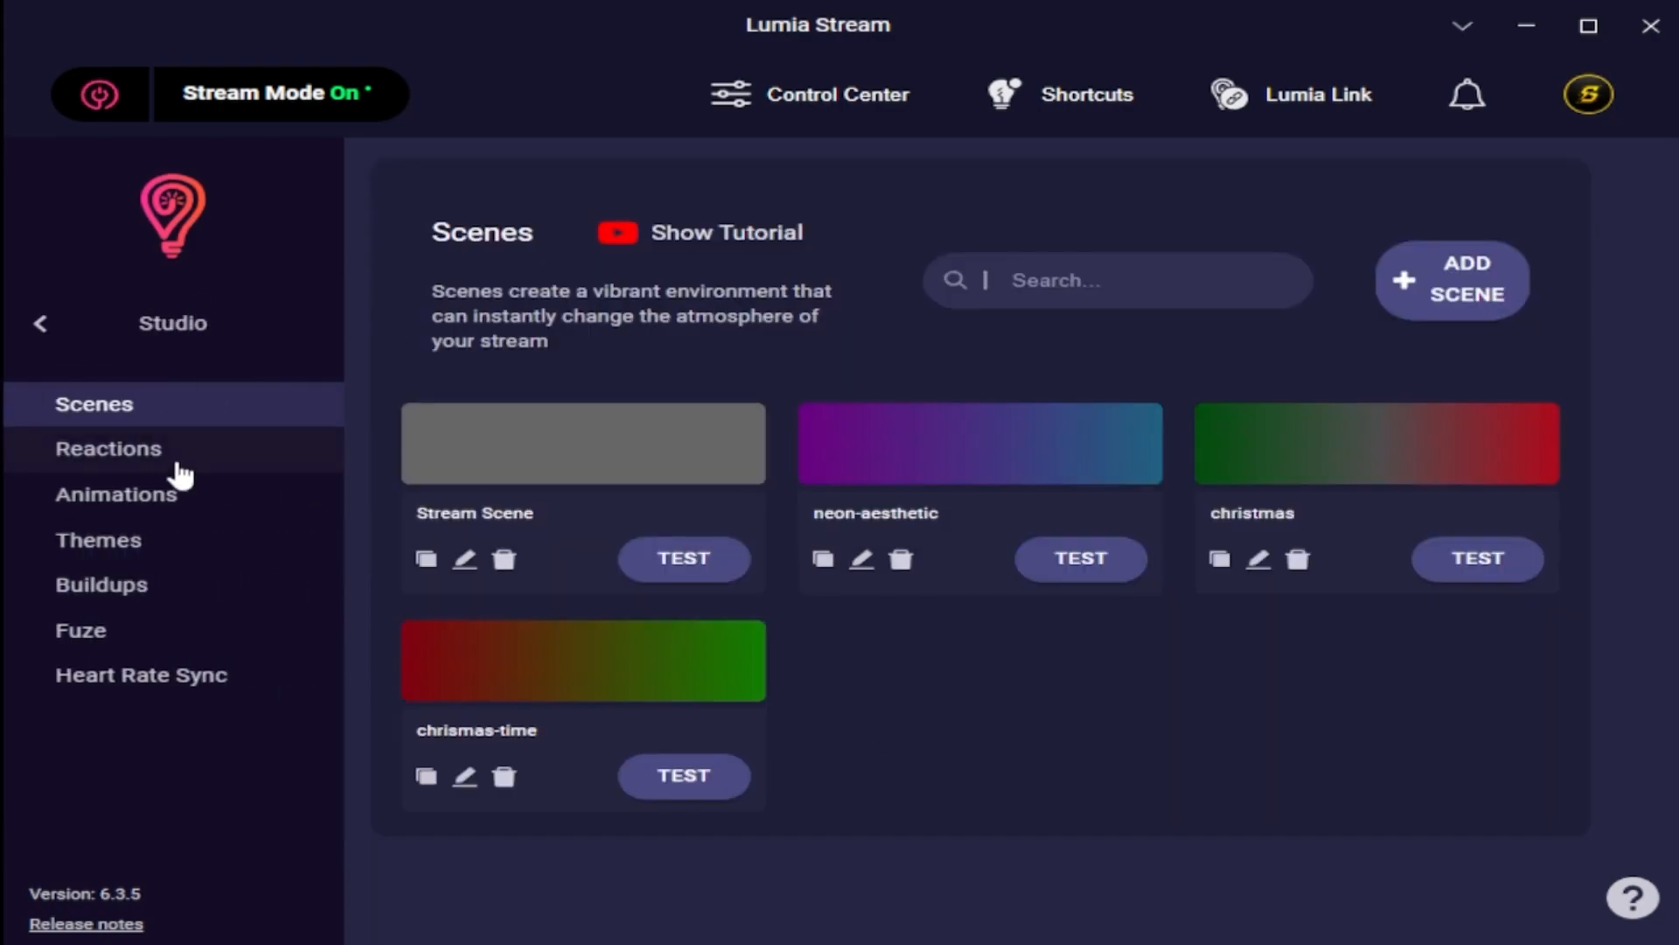
{"action": "left_click", "coordinate": [176, 504]}
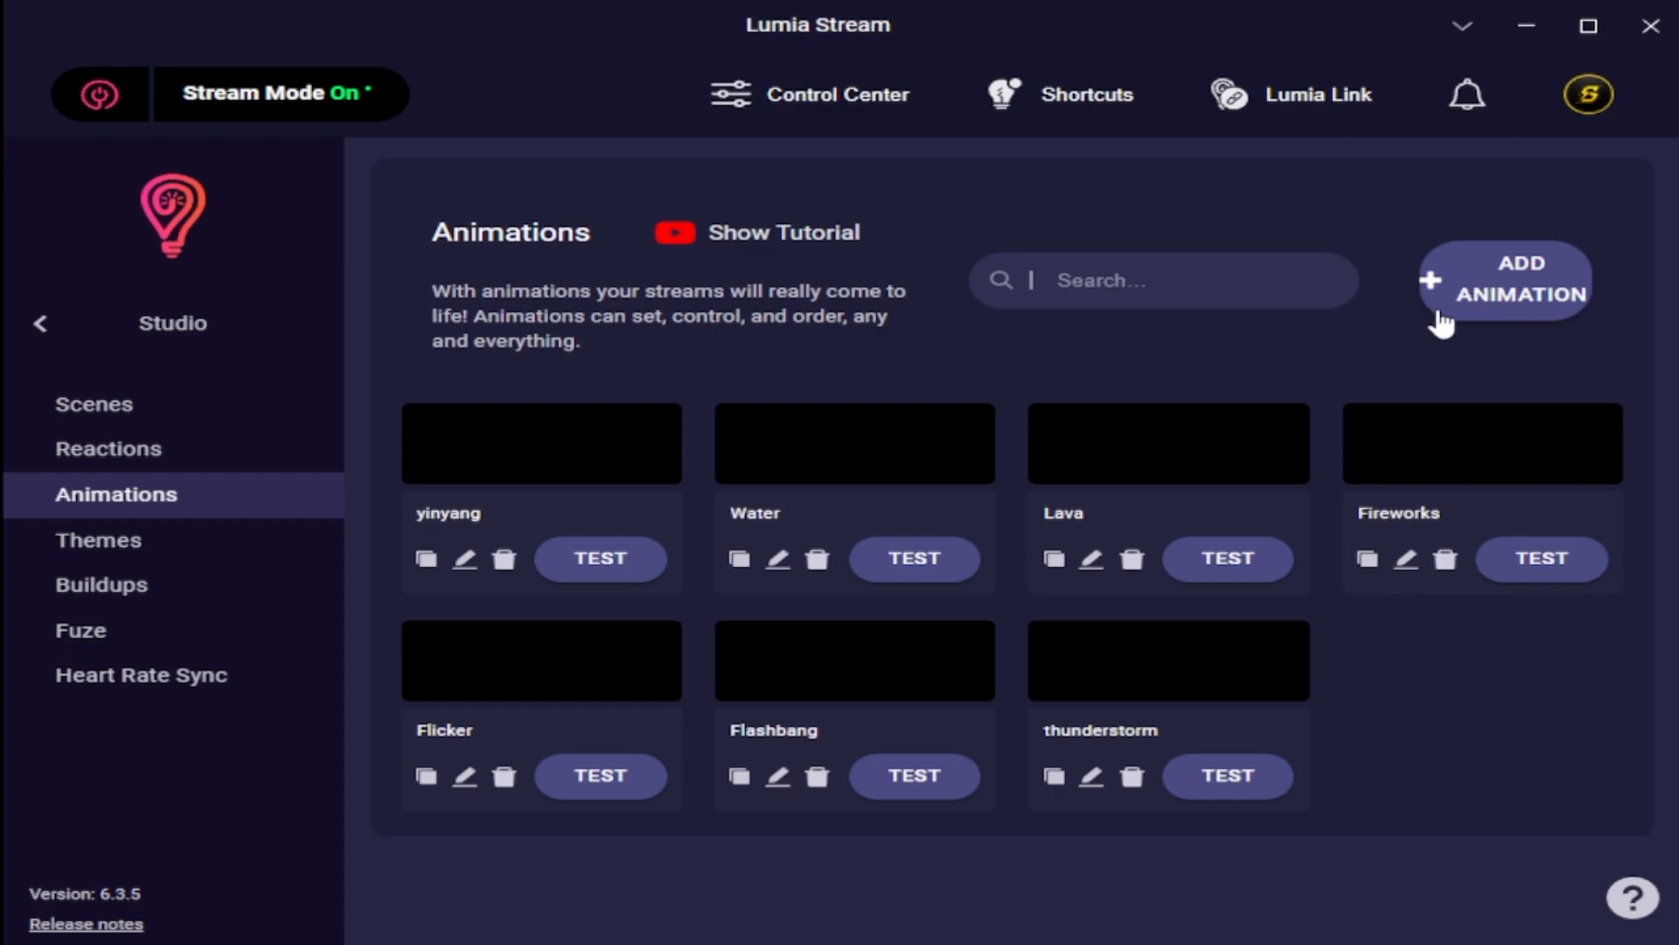
{"action": "left_click", "coordinate": [778, 775]}
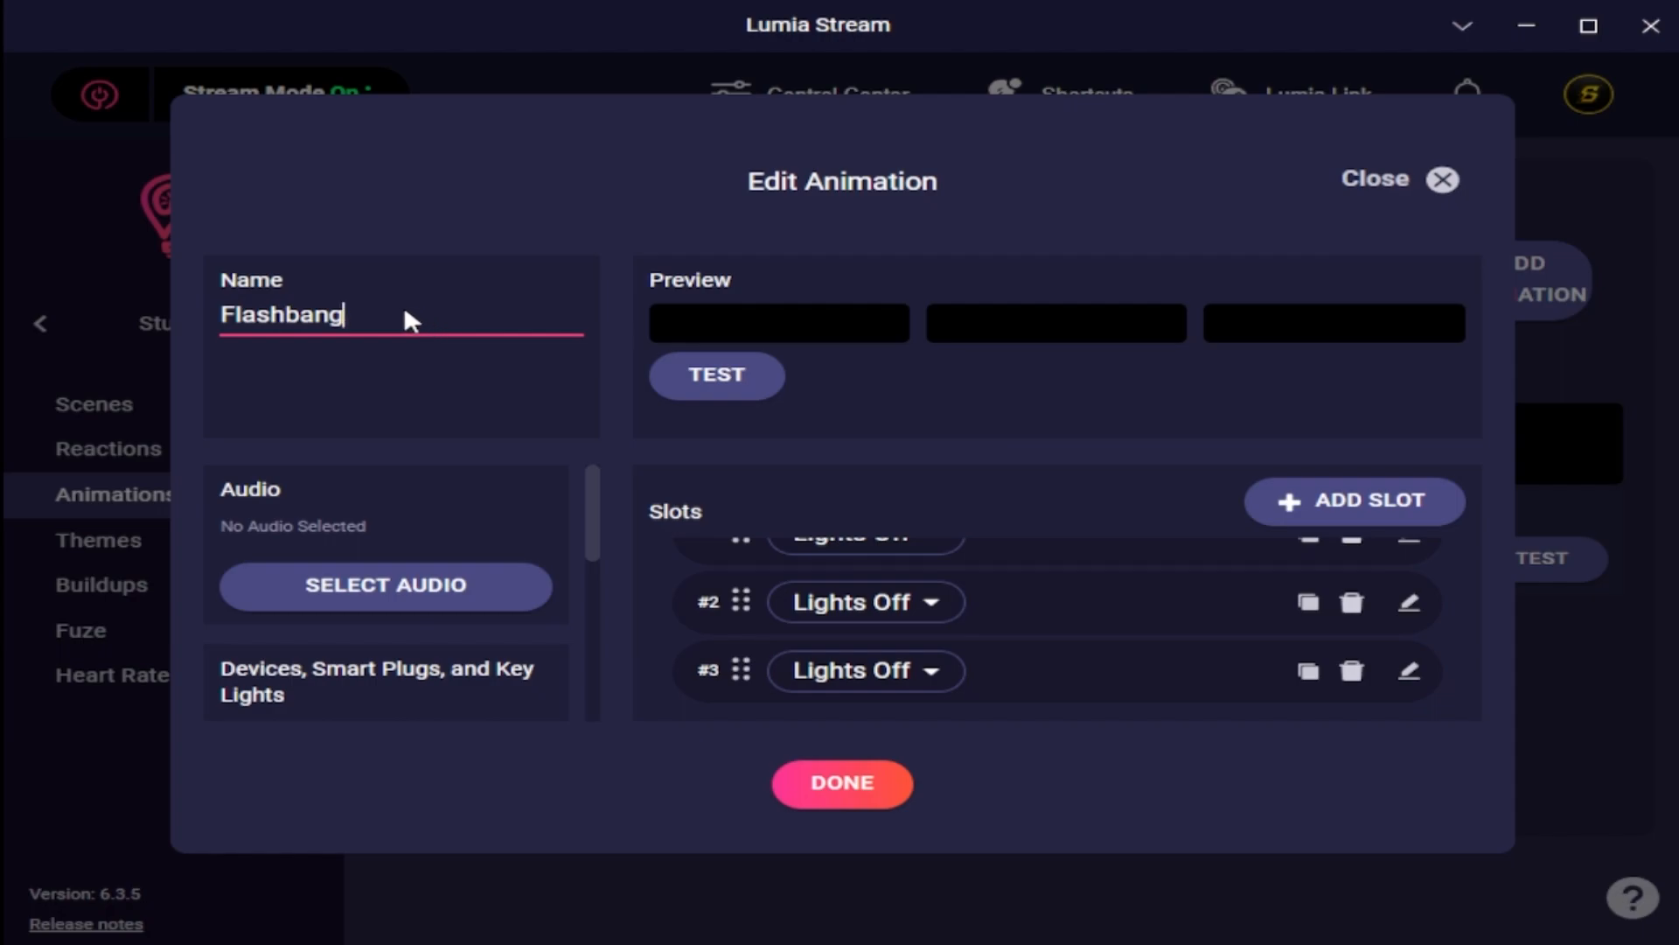
{"action": "left_click_drag", "start_coordinate": [327, 305], "coordinate": [239, 319]}
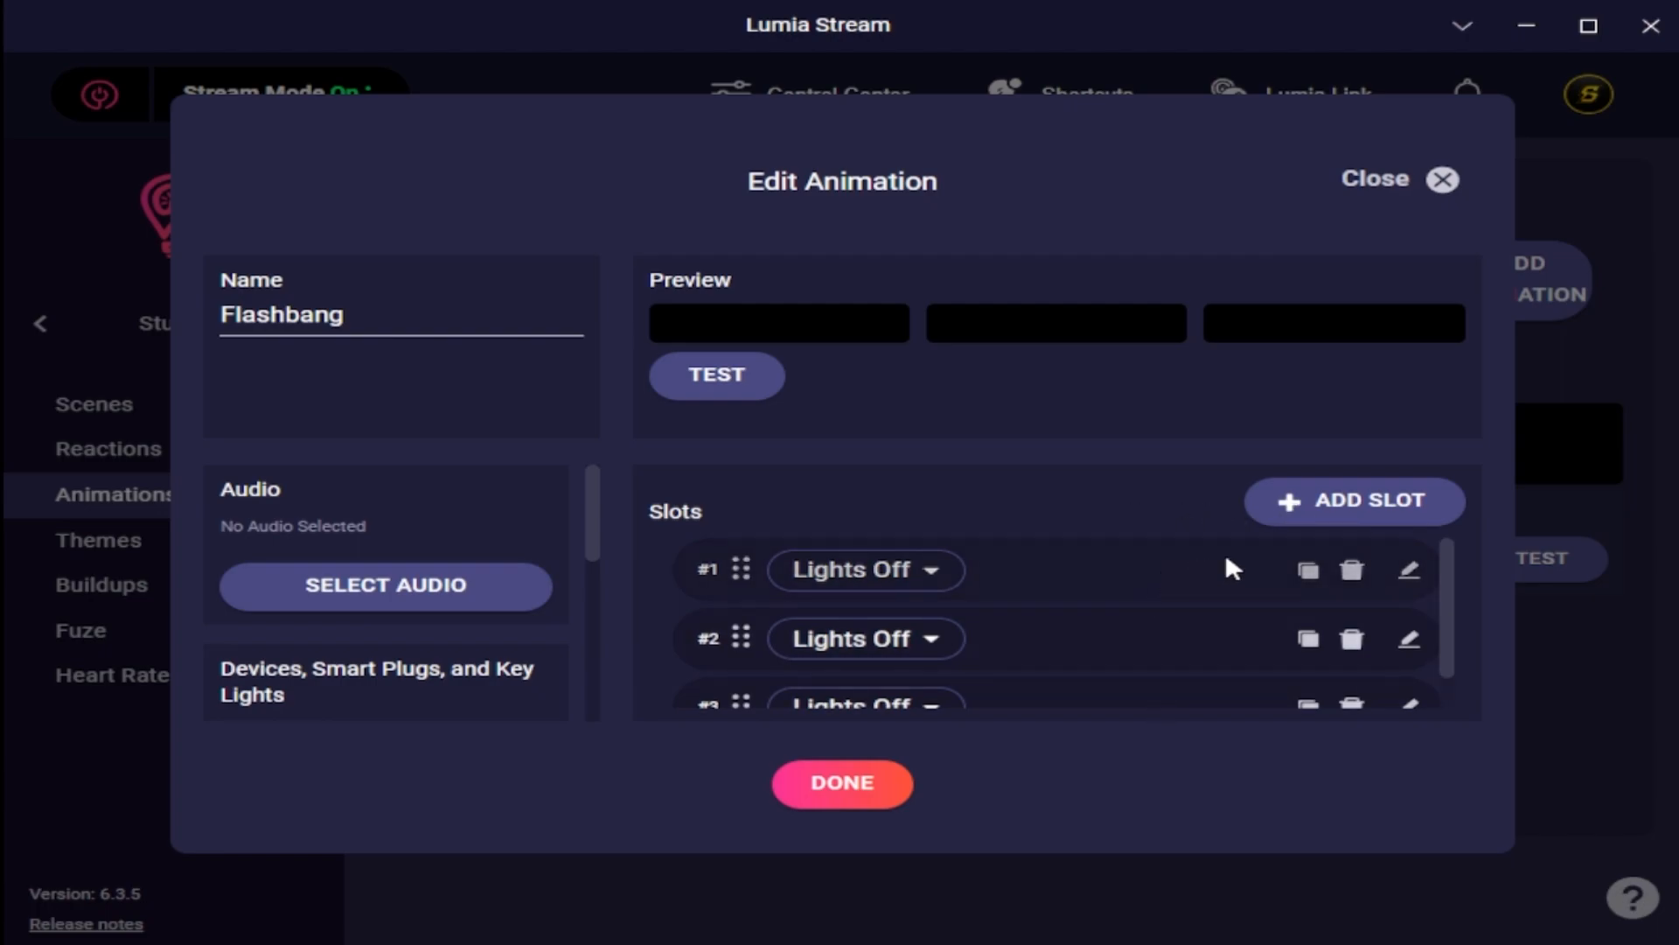
{"action": "left_click", "coordinate": [1408, 573]}
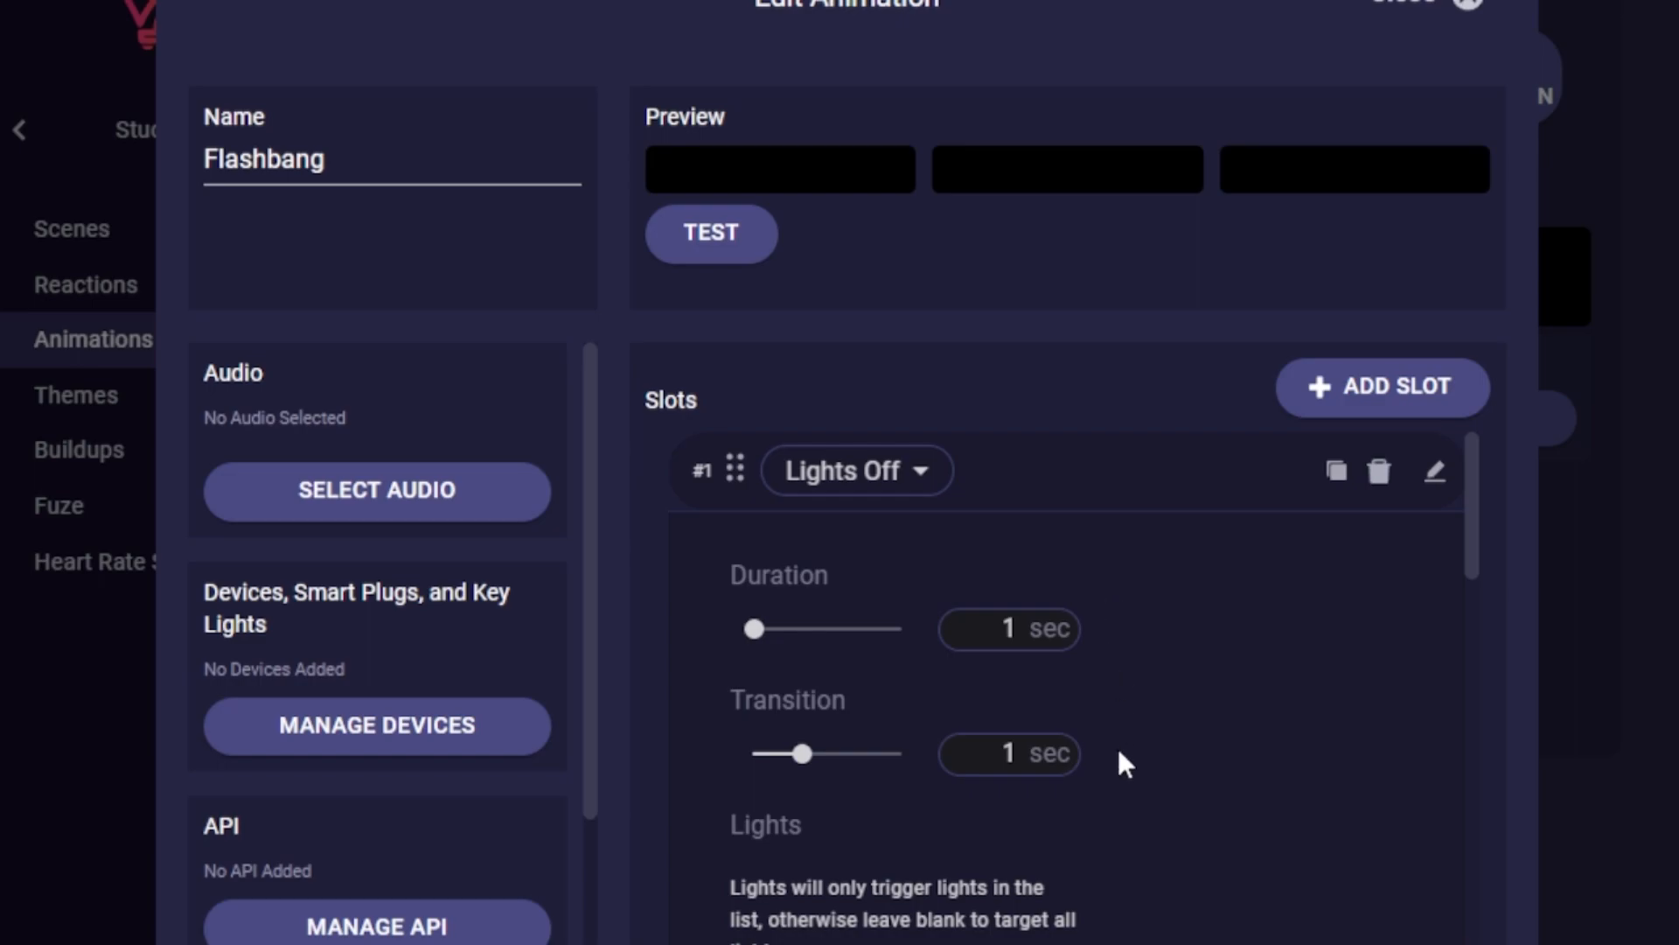
{"action": "scroll", "coordinate": [1107, 778], "scroll_direction": "down", "scroll_amount": 7}
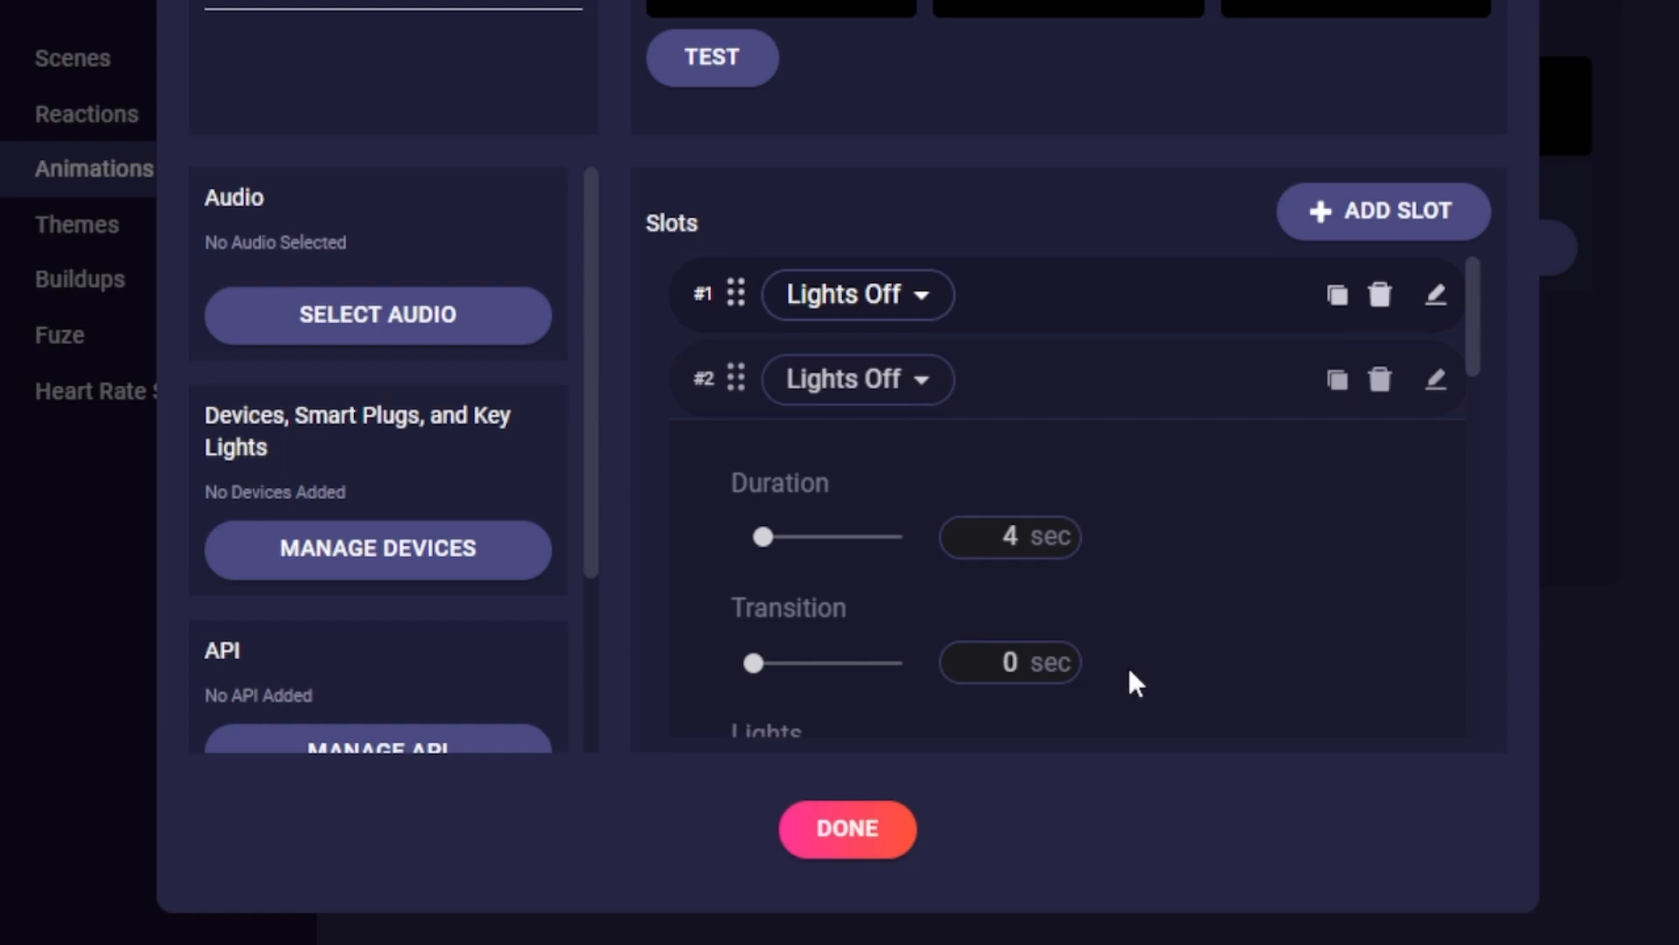
{"action": "scroll", "coordinate": [1126, 664], "scroll_direction": "down", "scroll_amount": 9}
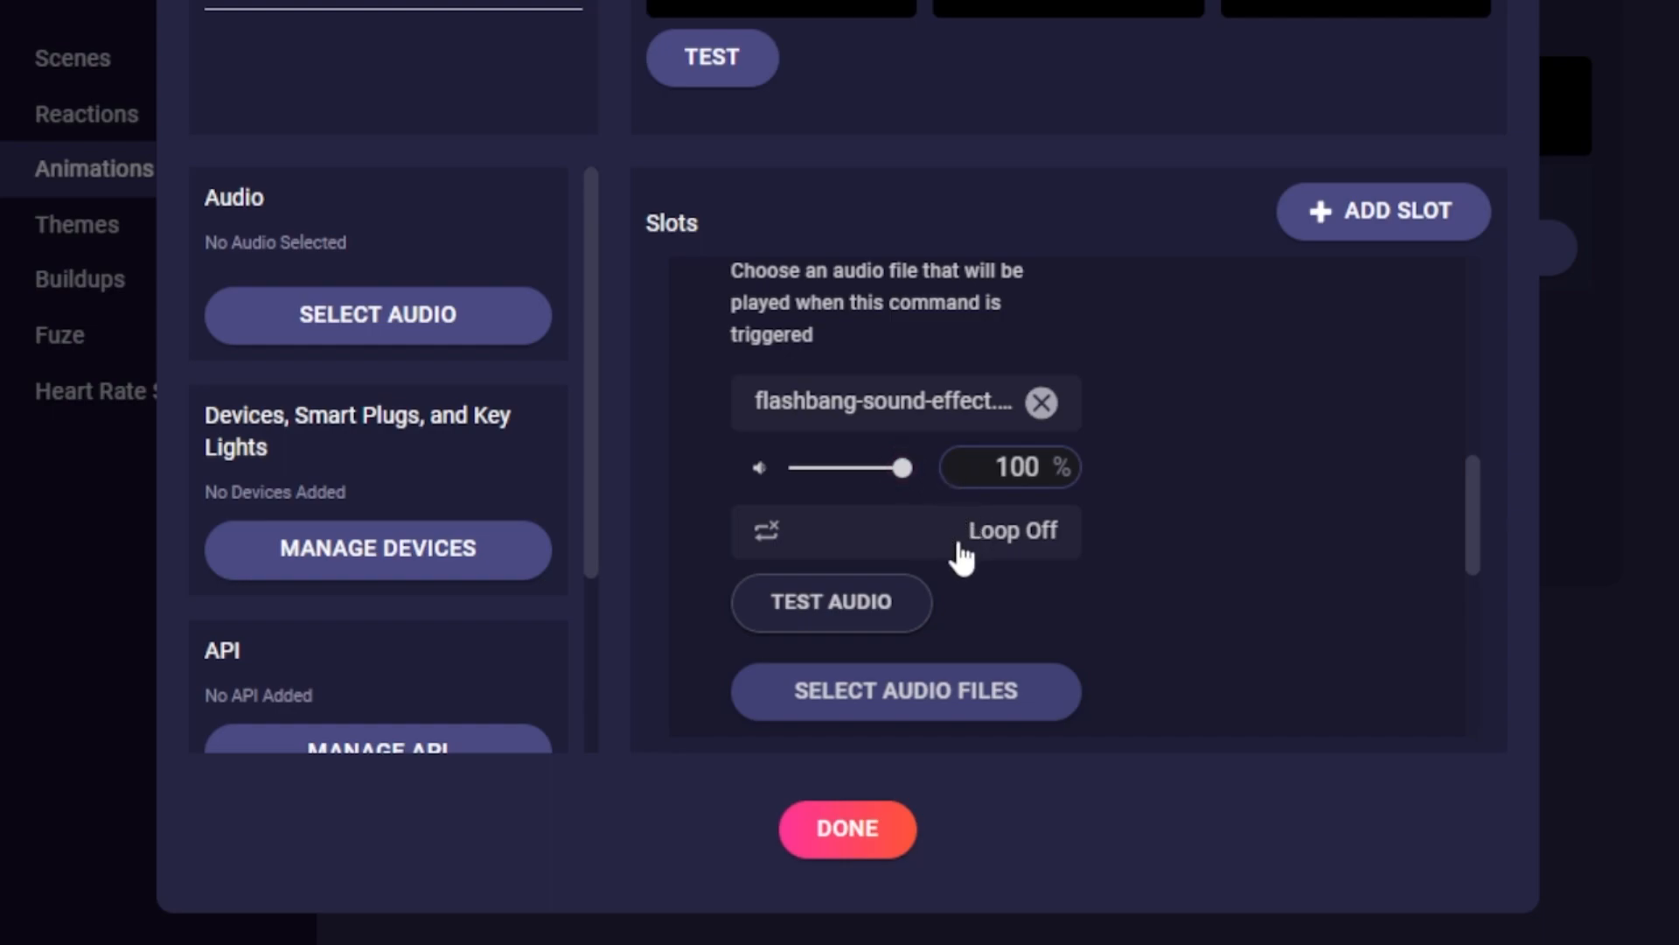
{"action": "scroll", "coordinate": [962, 556], "scroll_direction": "down", "scroll_amount": 5}
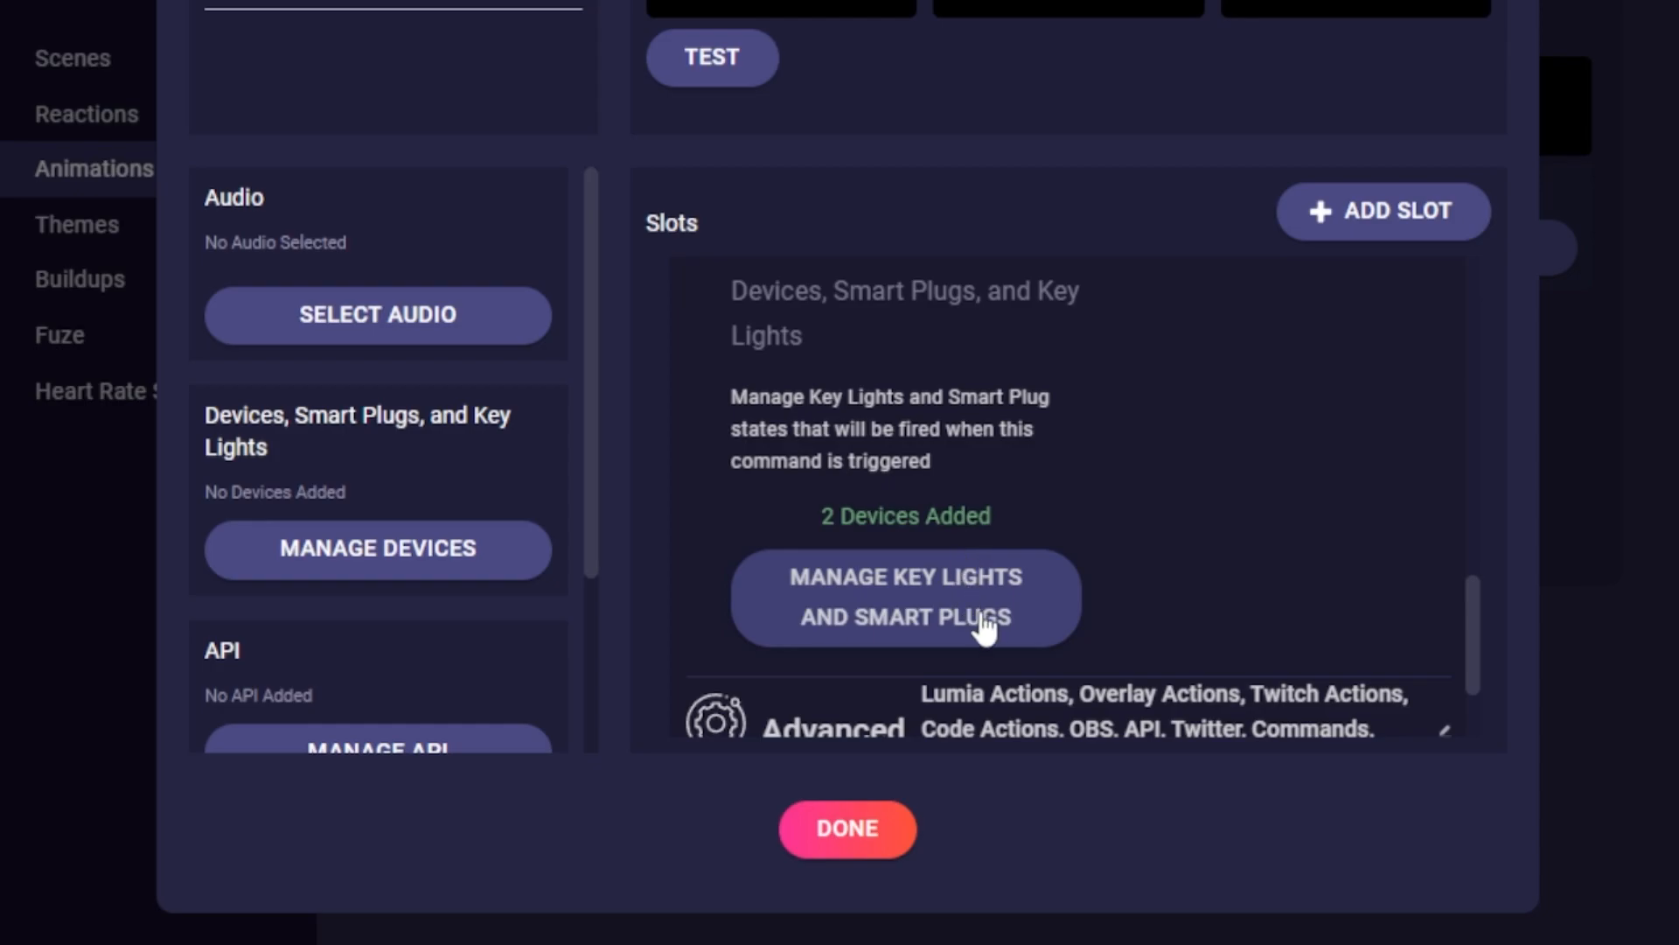
{"action": "left_click", "coordinate": [1000, 610]}
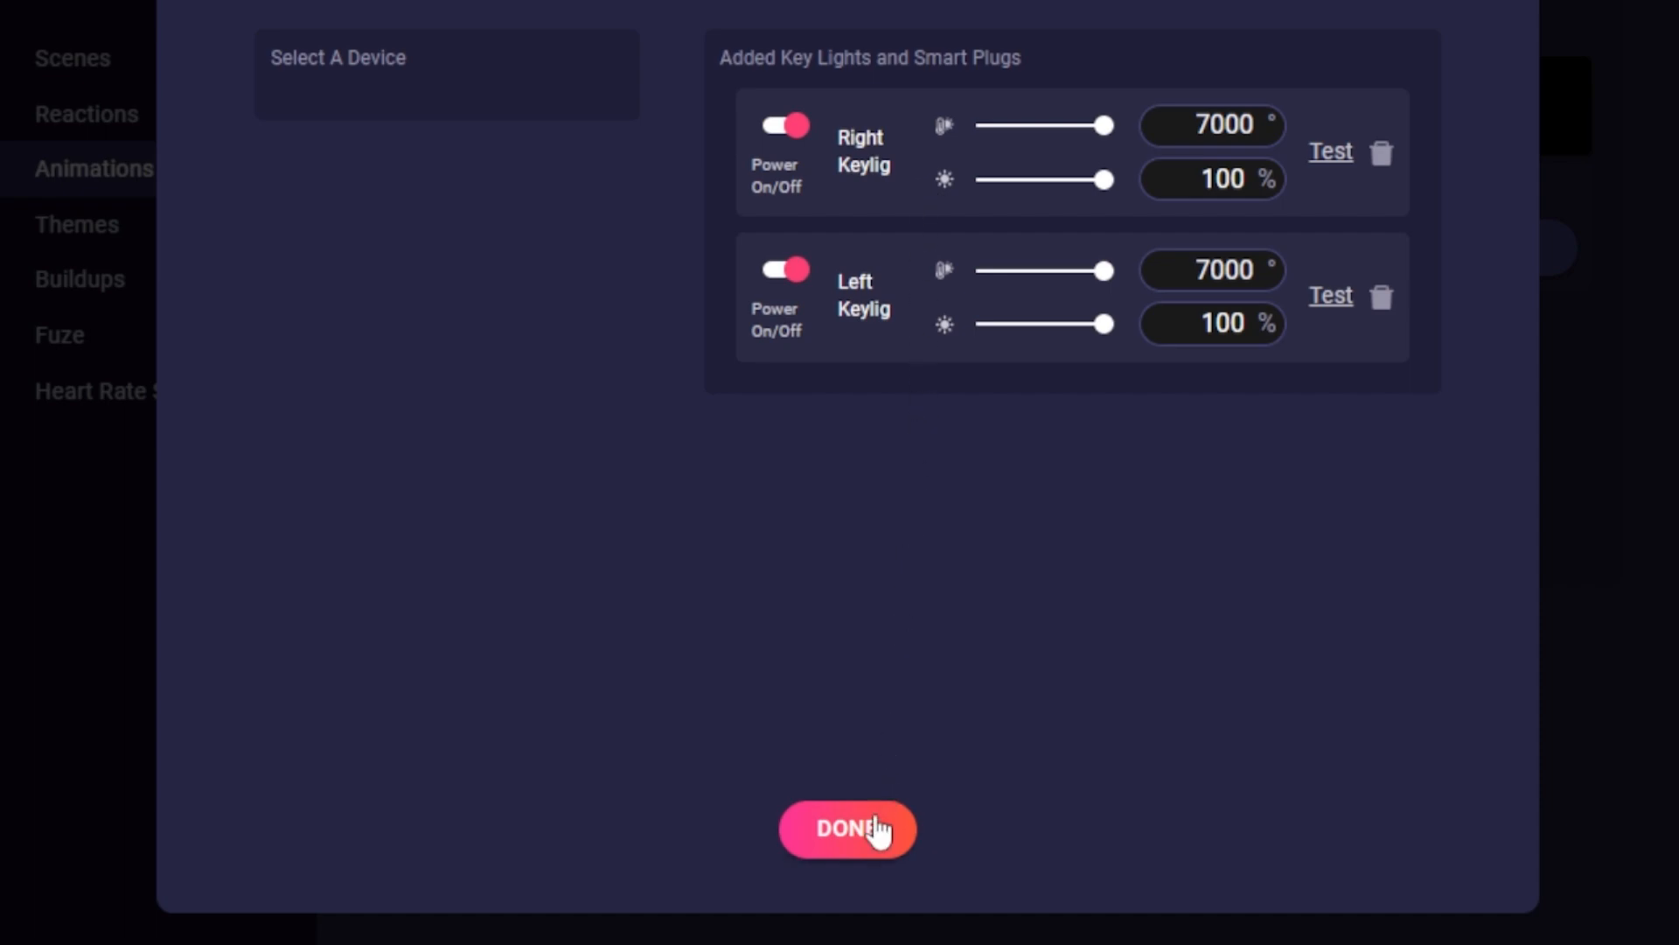
{"action": "left_click", "coordinate": [873, 828]}
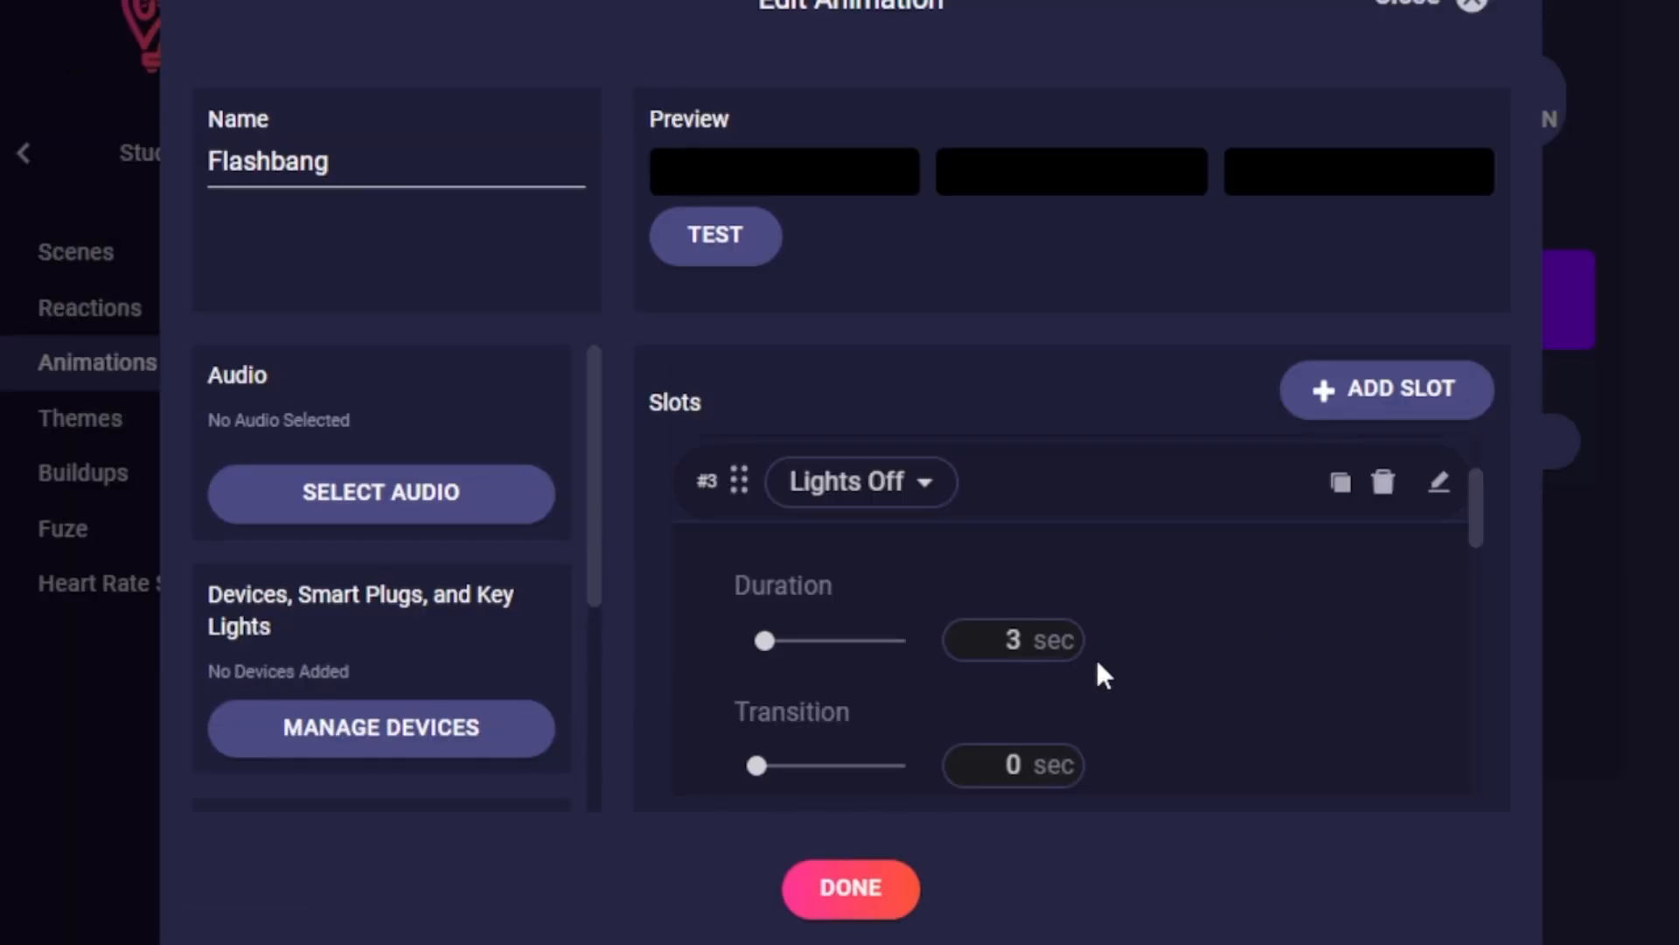
Inspect slot #3's key light settings and close the Flashbang animation editor.
{"action": "scroll", "coordinate": [1111, 752], "scroll_direction": "down", "scroll_amount": 8}
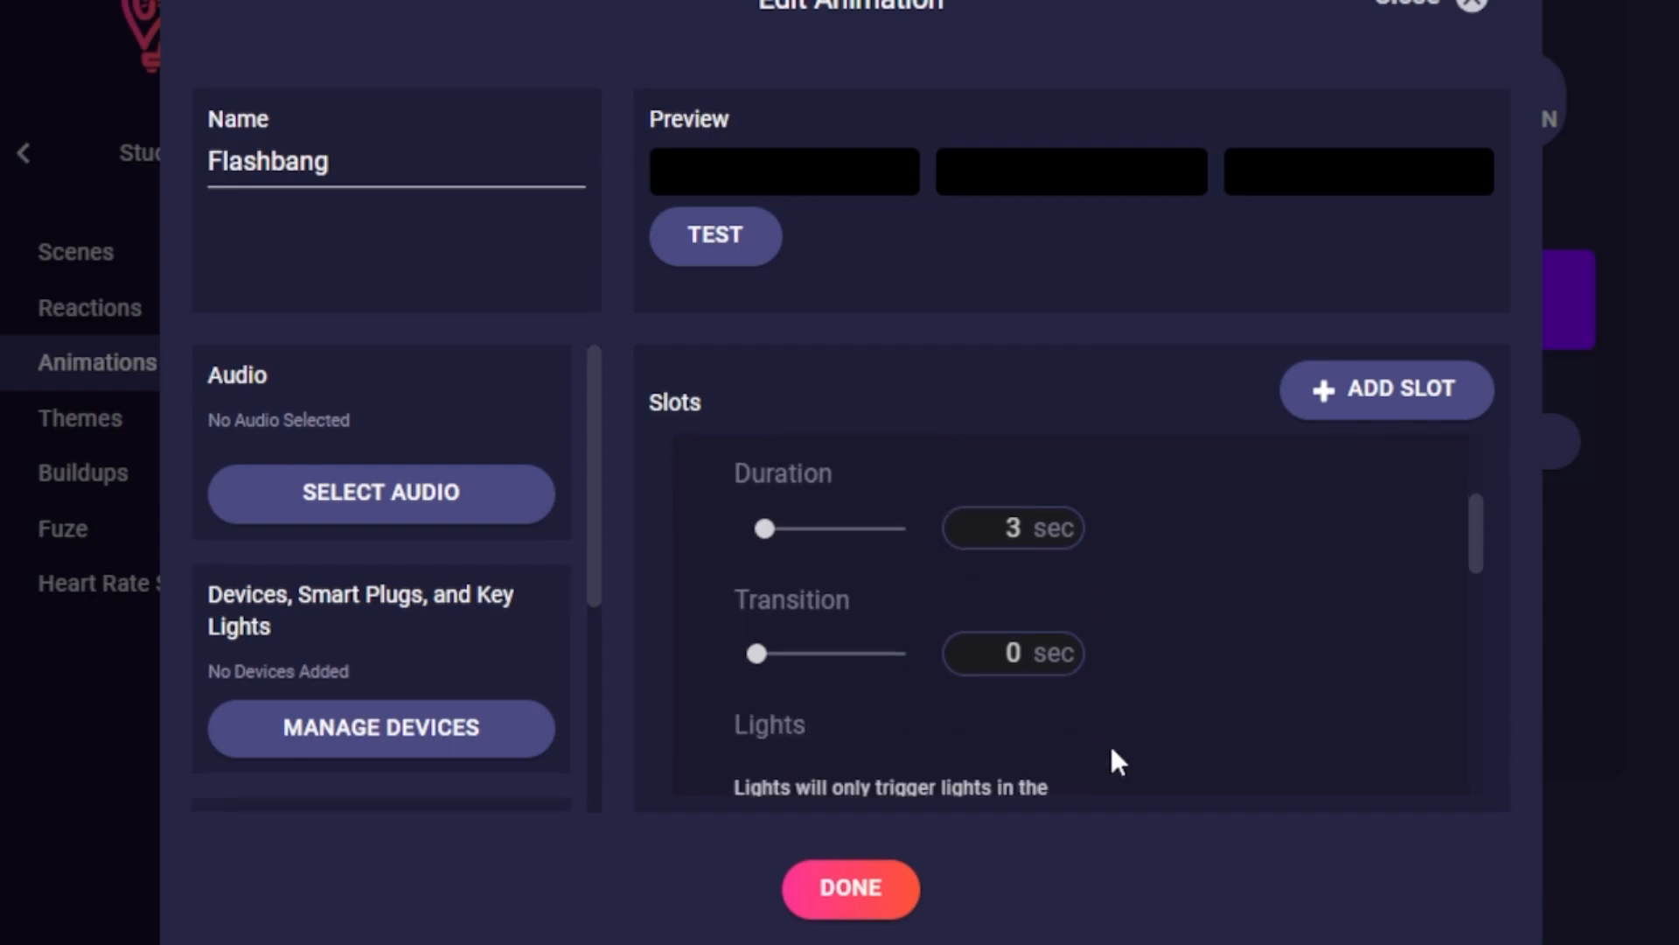
{"action": "scroll", "coordinate": [1129, 733], "scroll_direction": "down", "scroll_amount": 3}
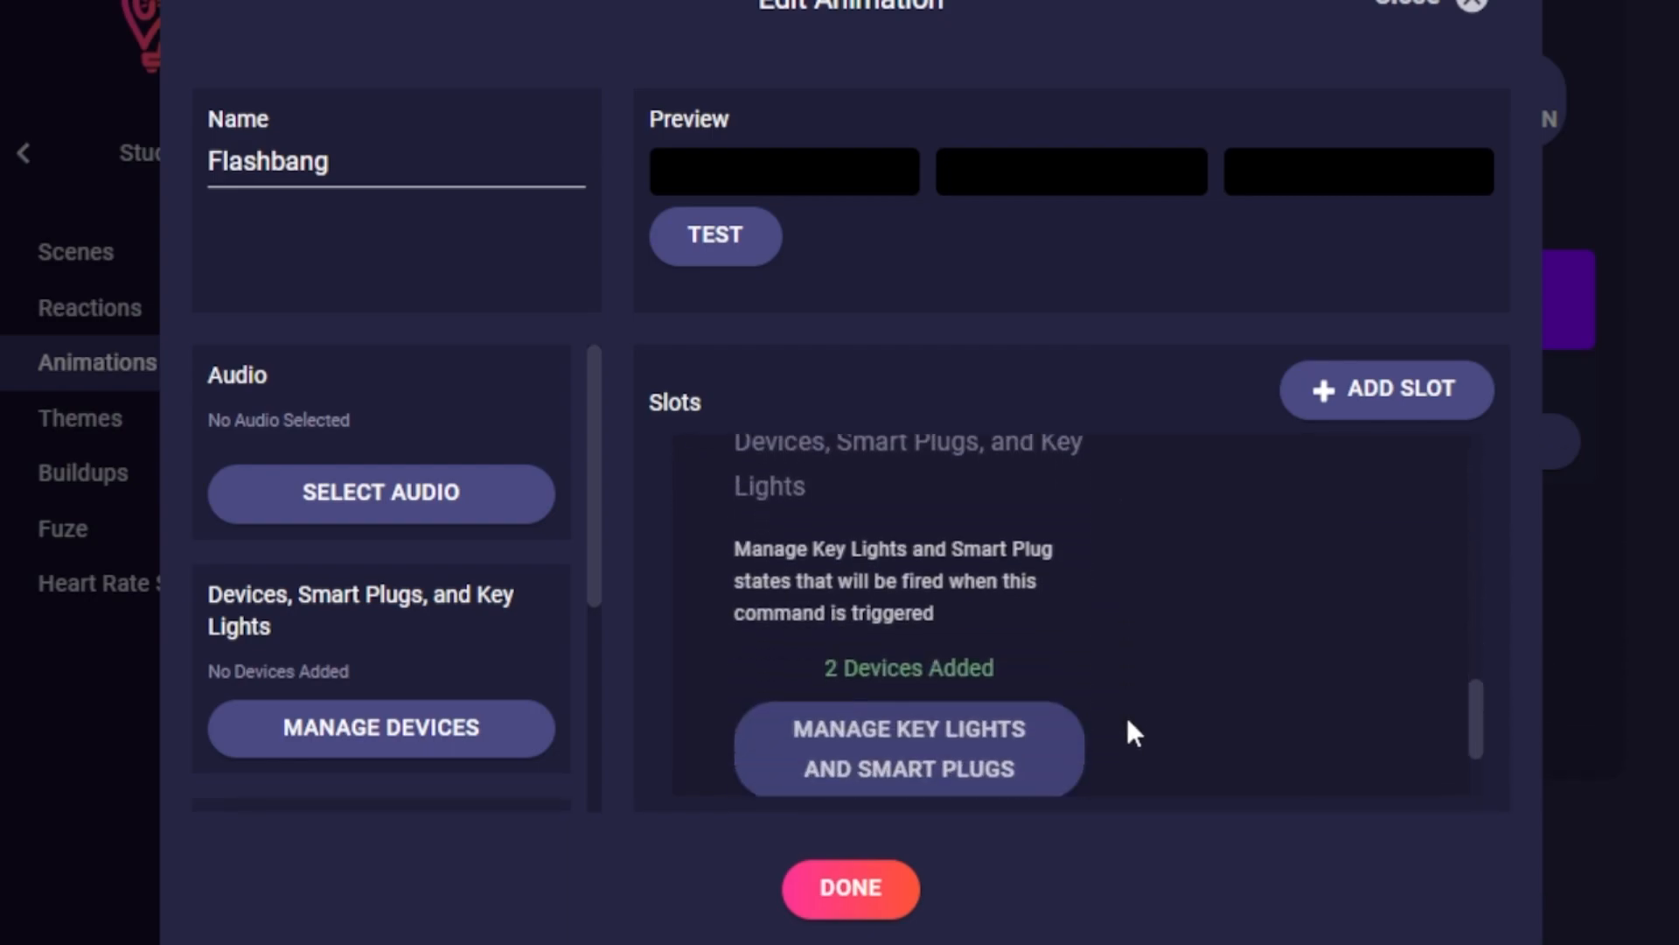
{"action": "left_click", "coordinate": [1036, 751]}
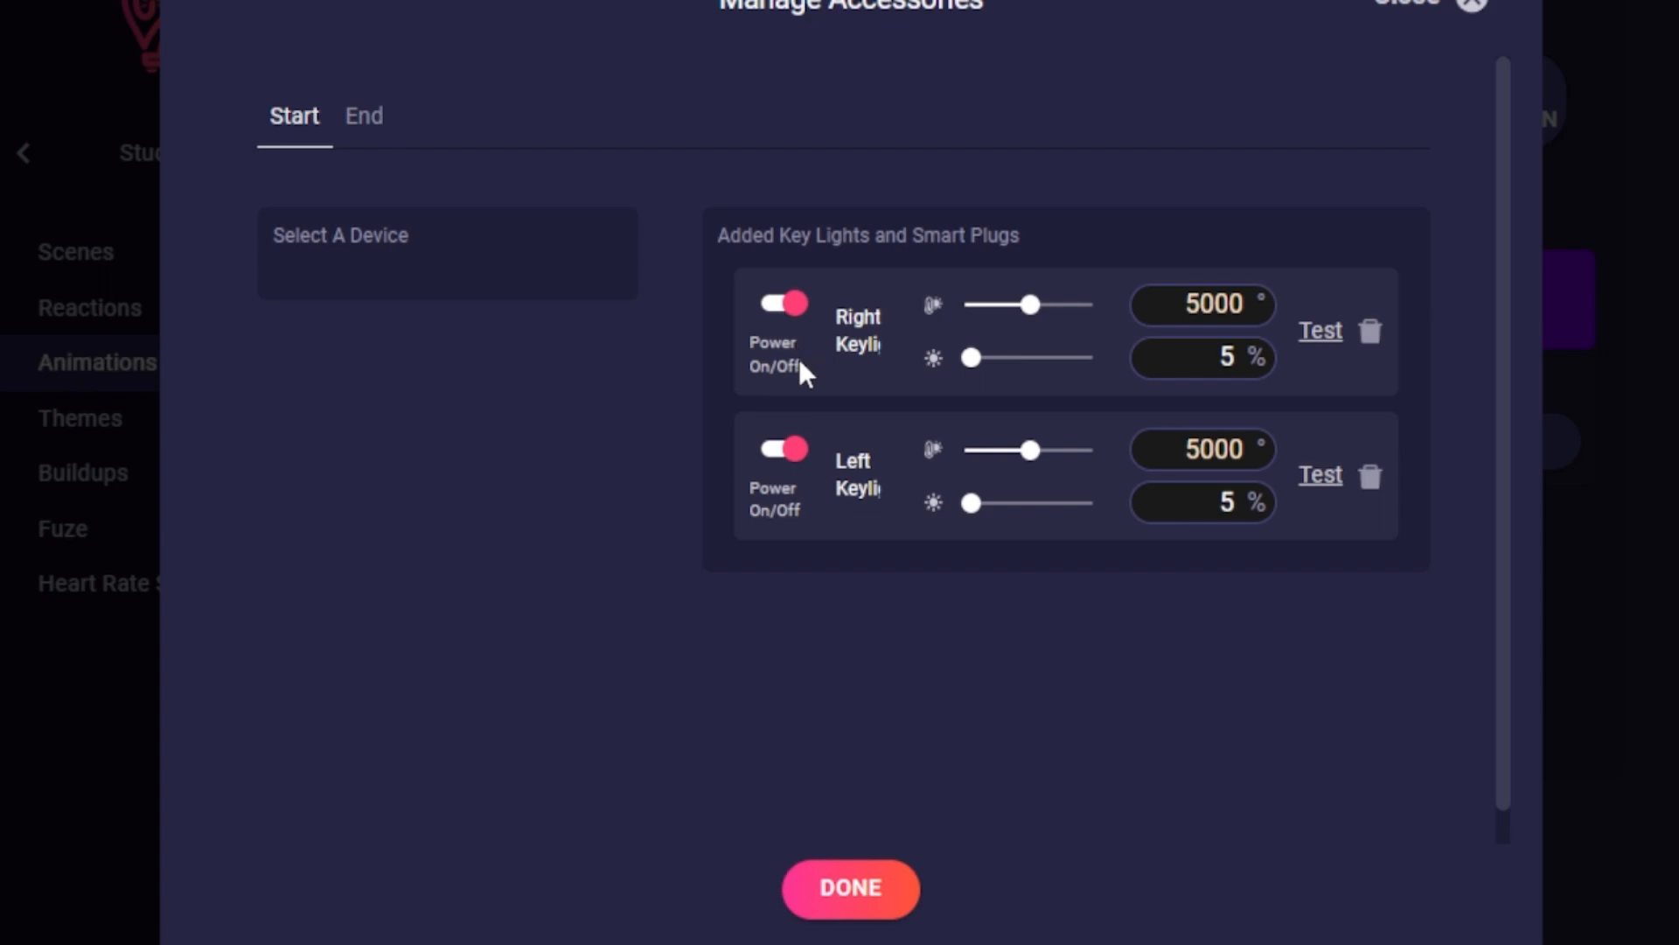
{"action": "left_click", "coordinate": [855, 887]}
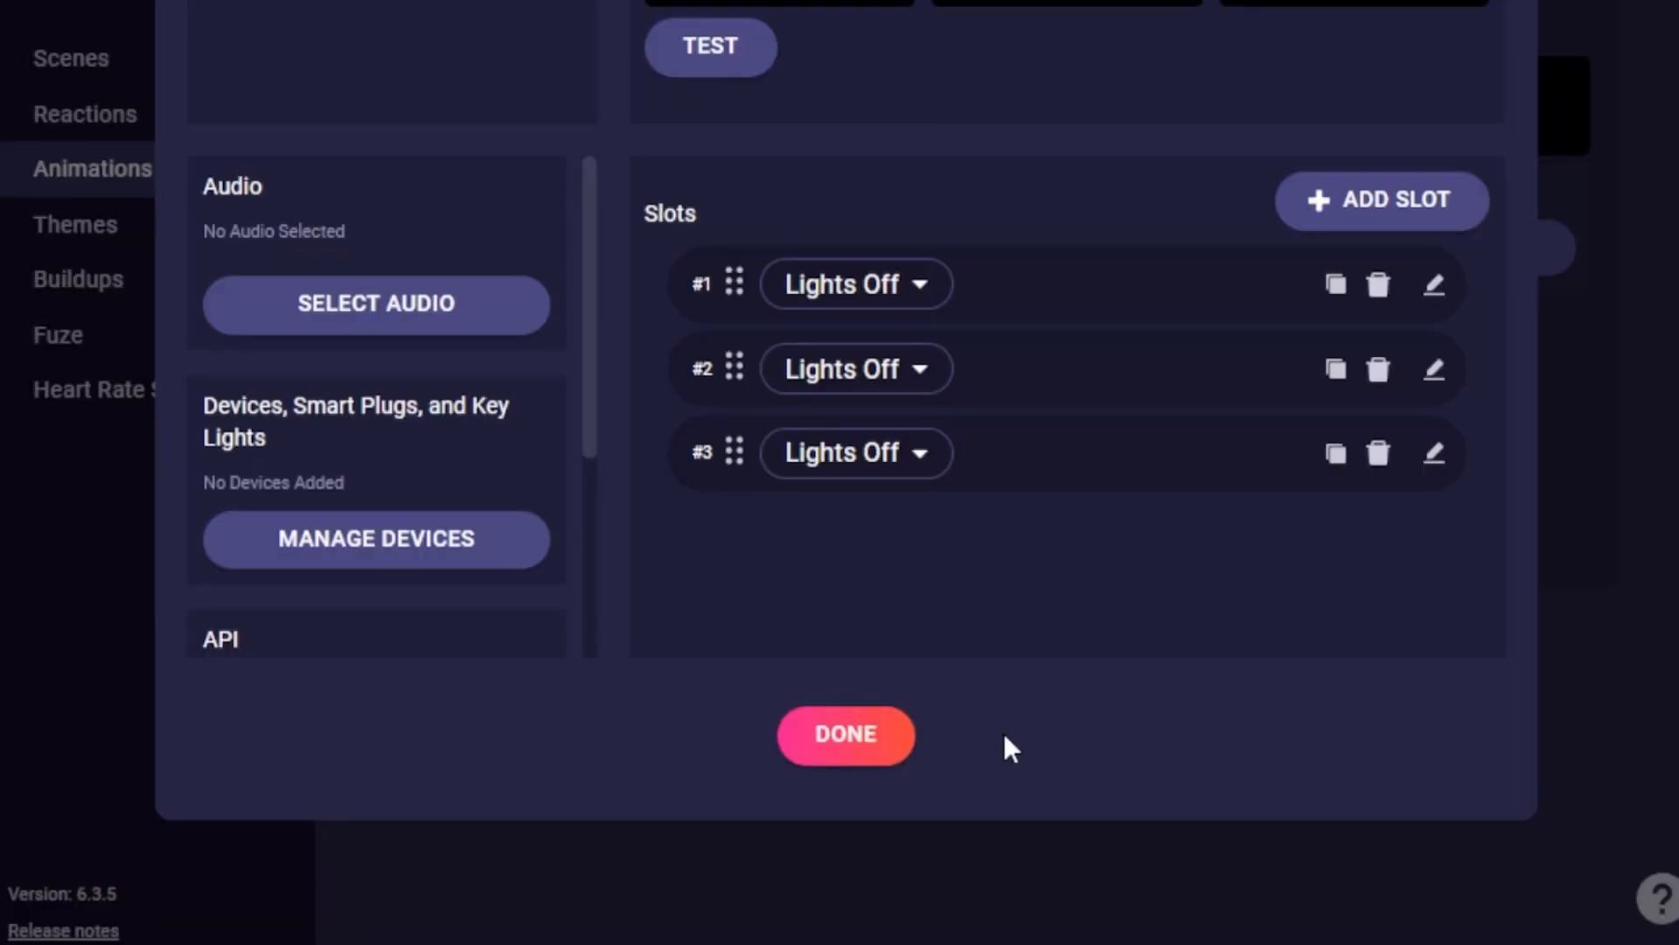
{"action": "left_click", "coordinate": [903, 735]}
{"action": "left_click", "coordinate": [1005, 892]}
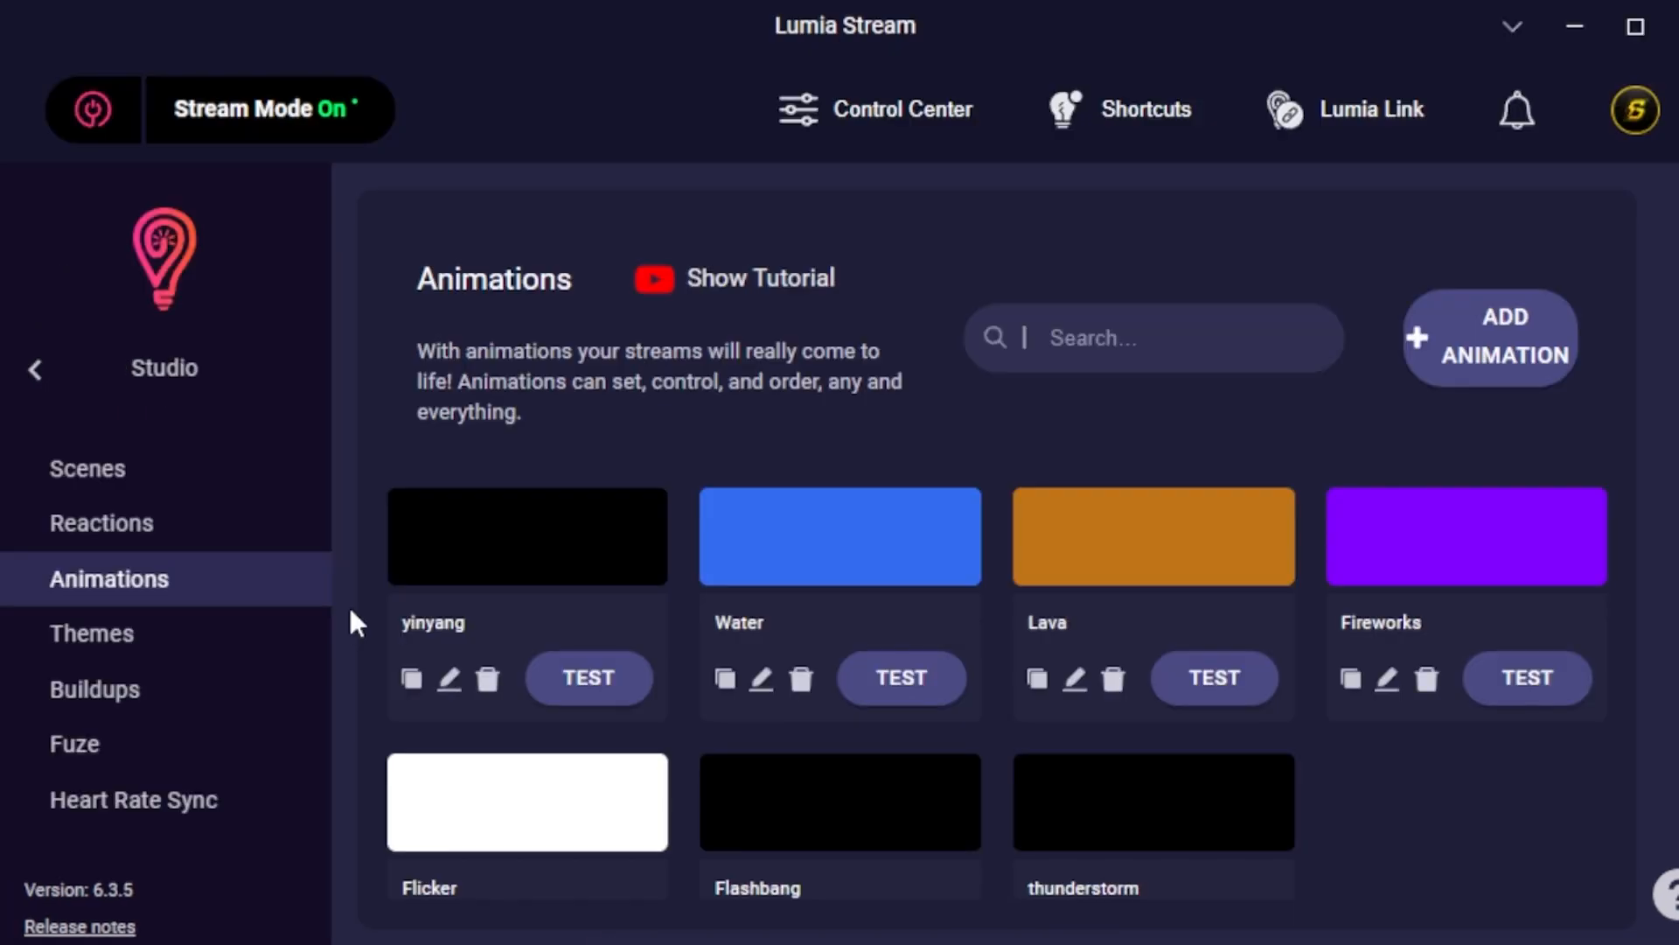
Open the Flashbang Twitch Points command and examine its delay, type, value and points settings.
{"action": "left_click", "coordinate": [40, 372]}
{"action": "left_click", "coordinate": [113, 553]}
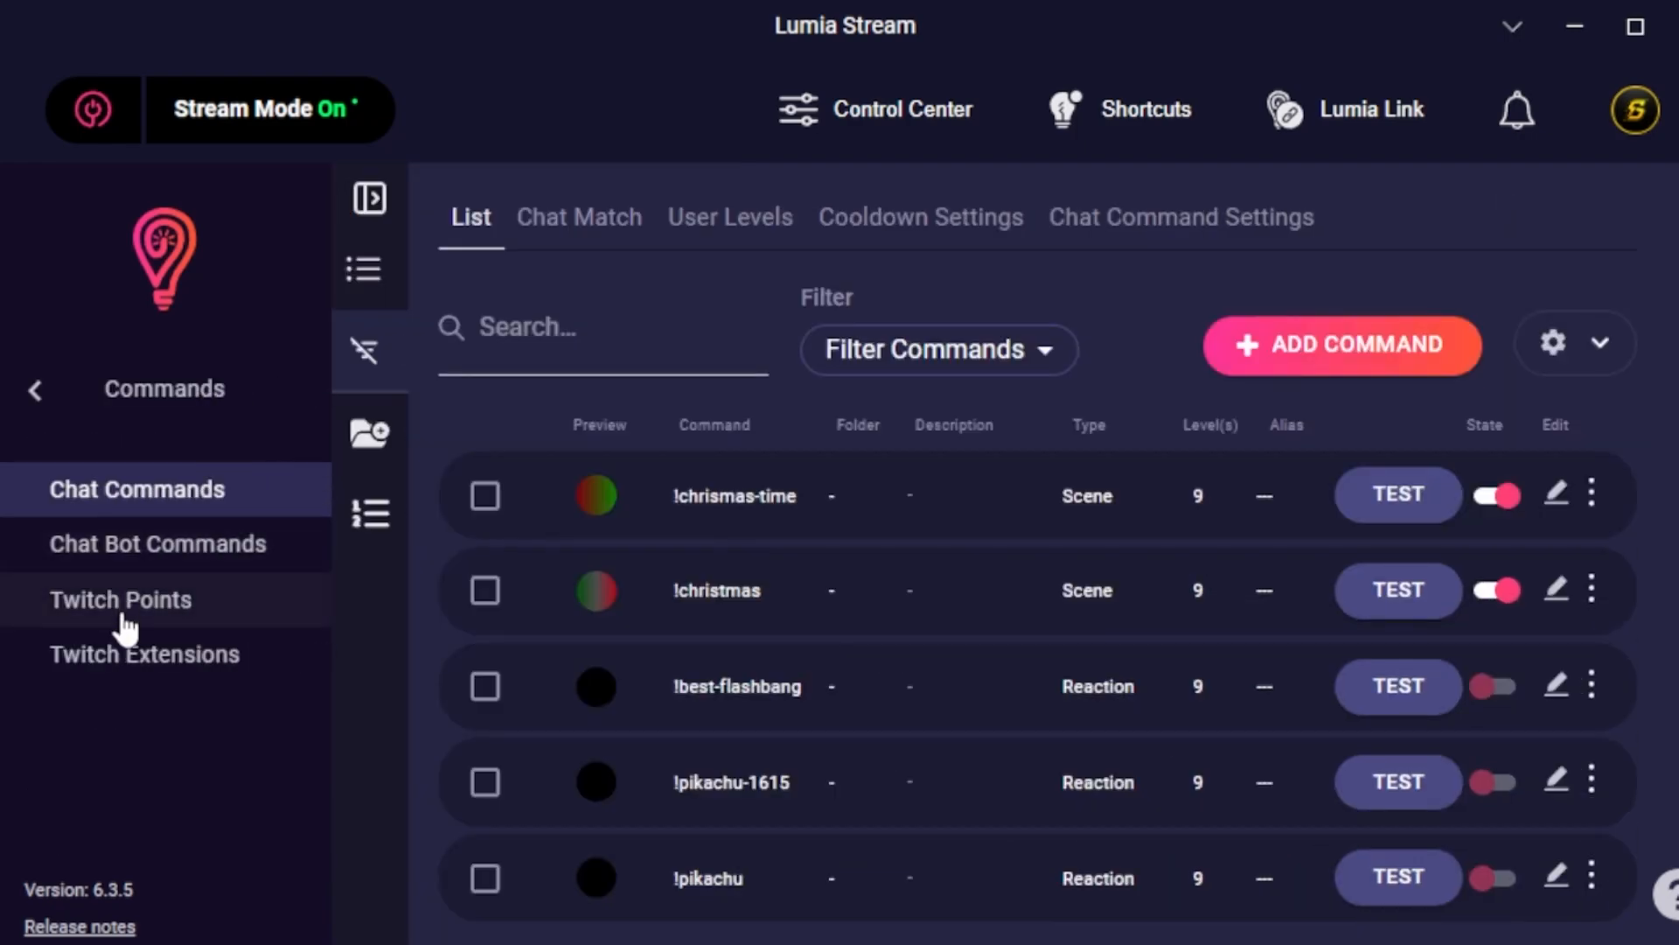
{"action": "left_click", "coordinate": [124, 612]}
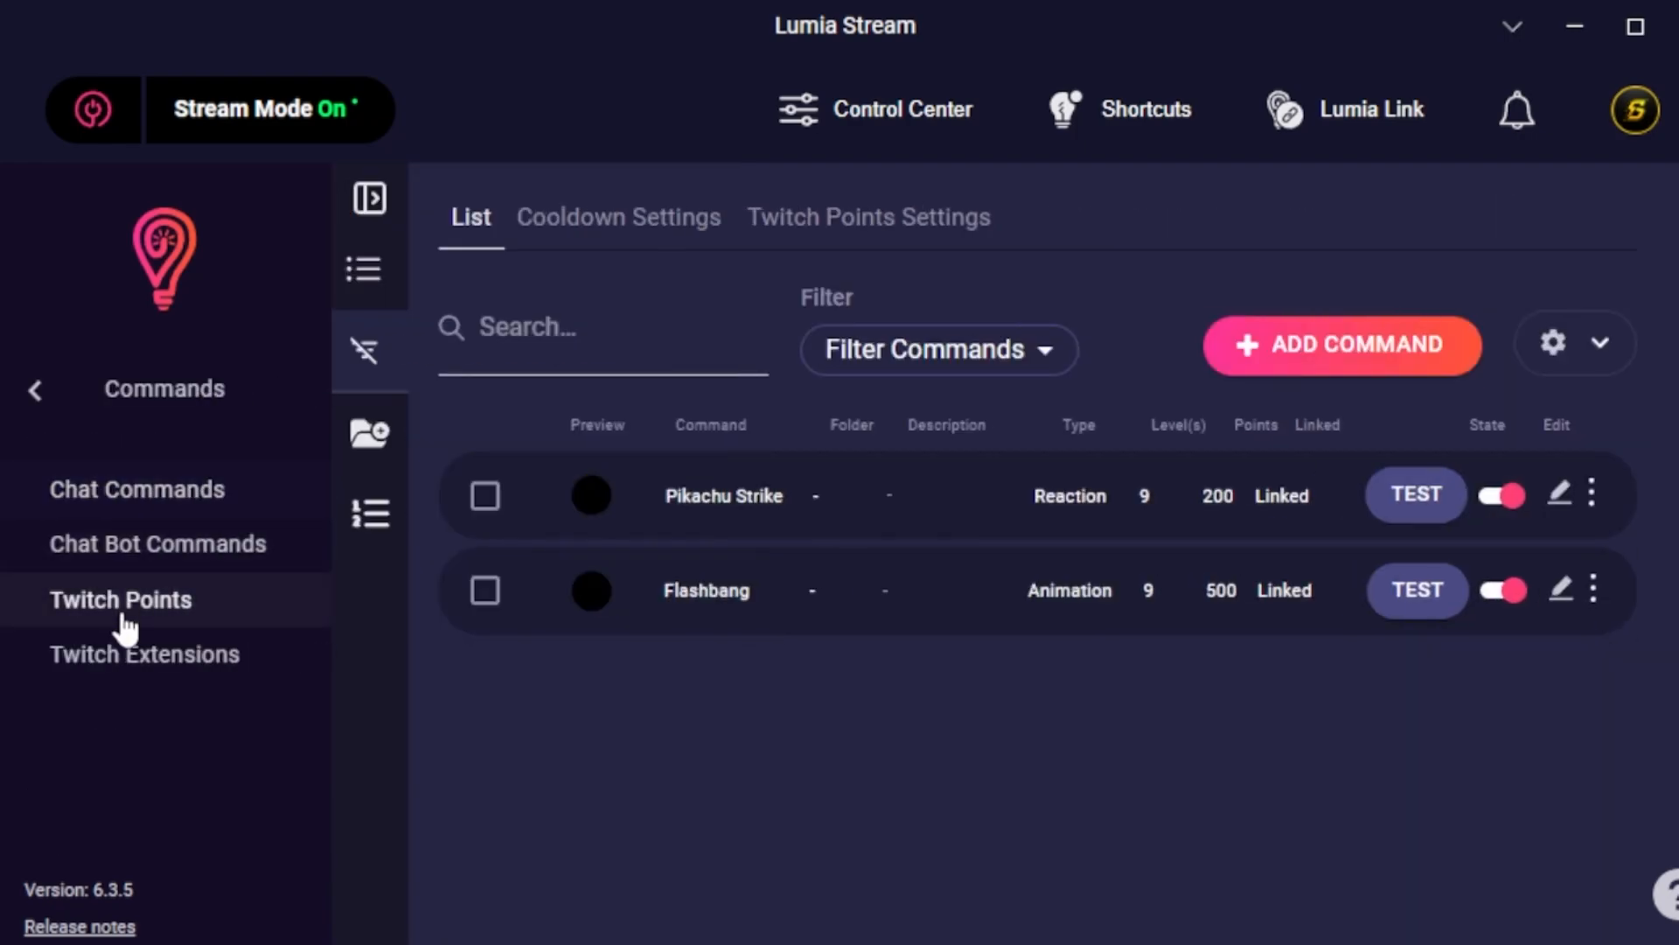
{"action": "left_click", "coordinate": [1278, 629]}
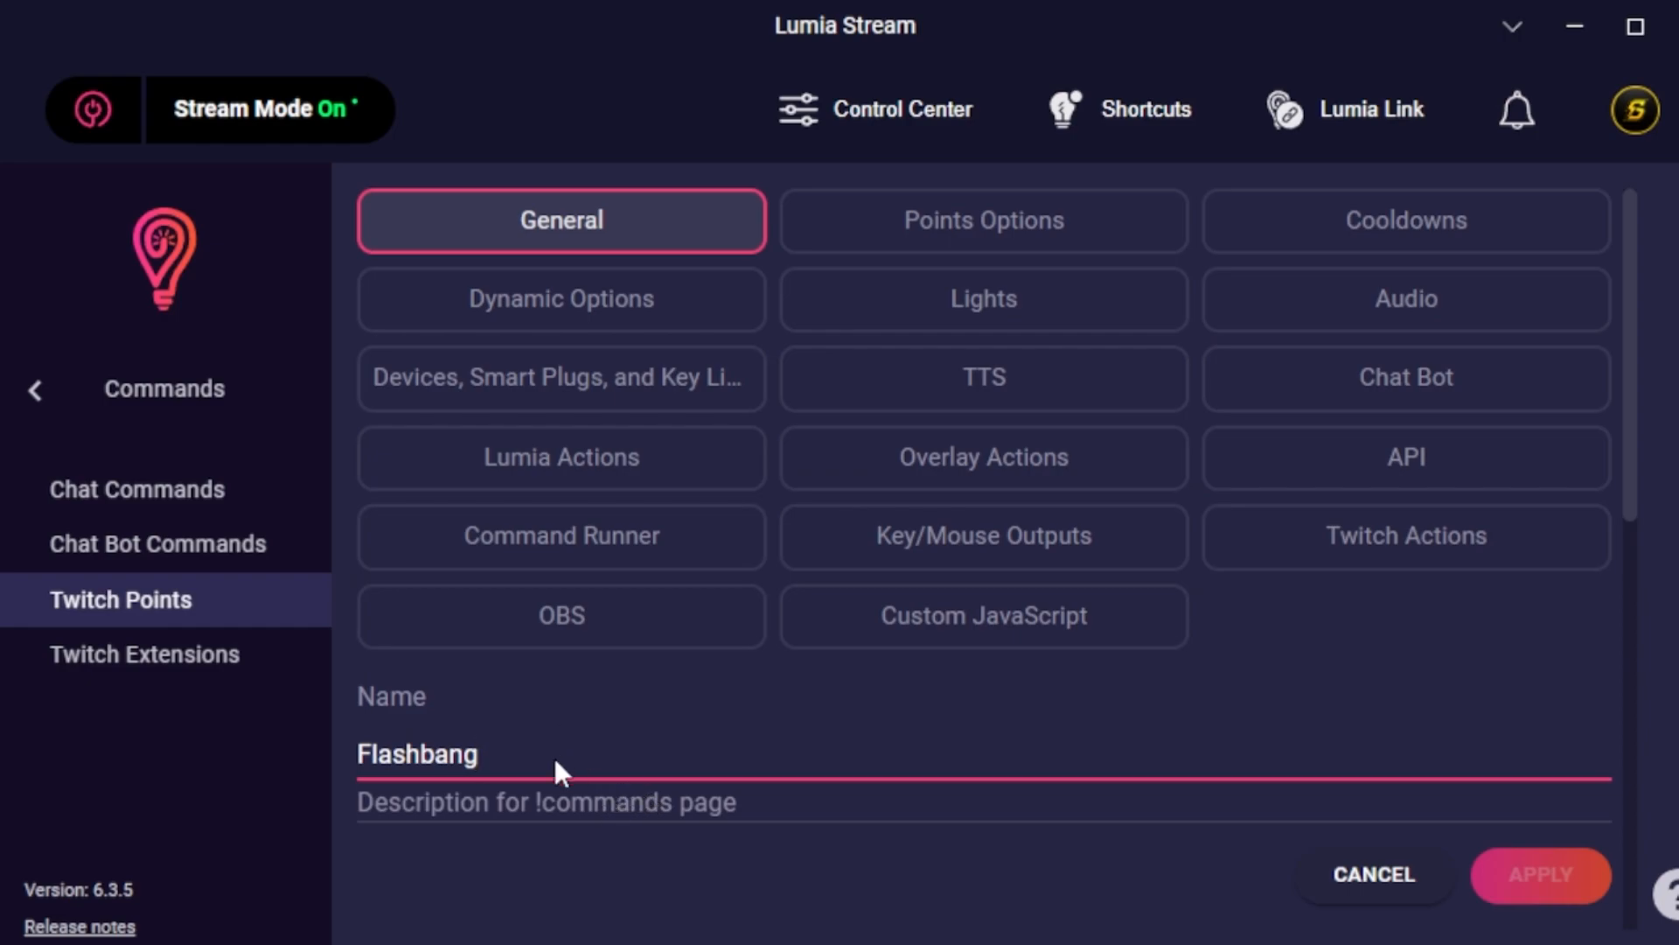
{"action": "scroll", "coordinate": [568, 748], "scroll_direction": "down", "scroll_amount": 4}
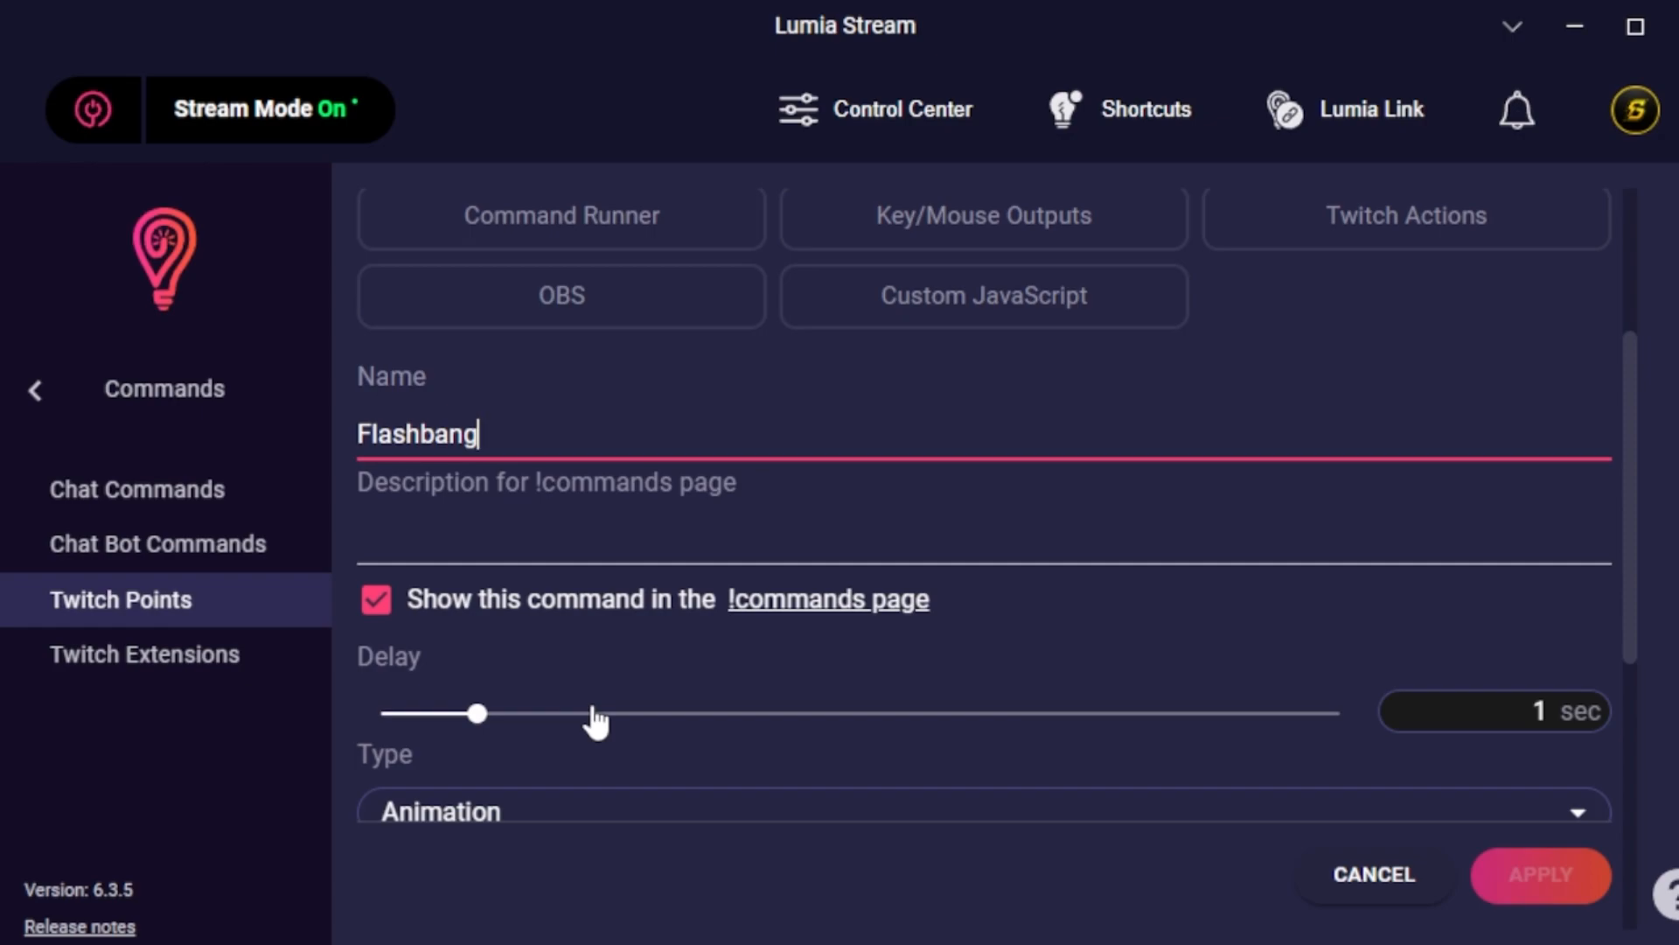
{"action": "scroll", "coordinate": [595, 722], "scroll_direction": "down", "scroll_amount": 2}
{"action": "scroll", "coordinate": [593, 623], "scroll_direction": "down", "scroll_amount": 2}
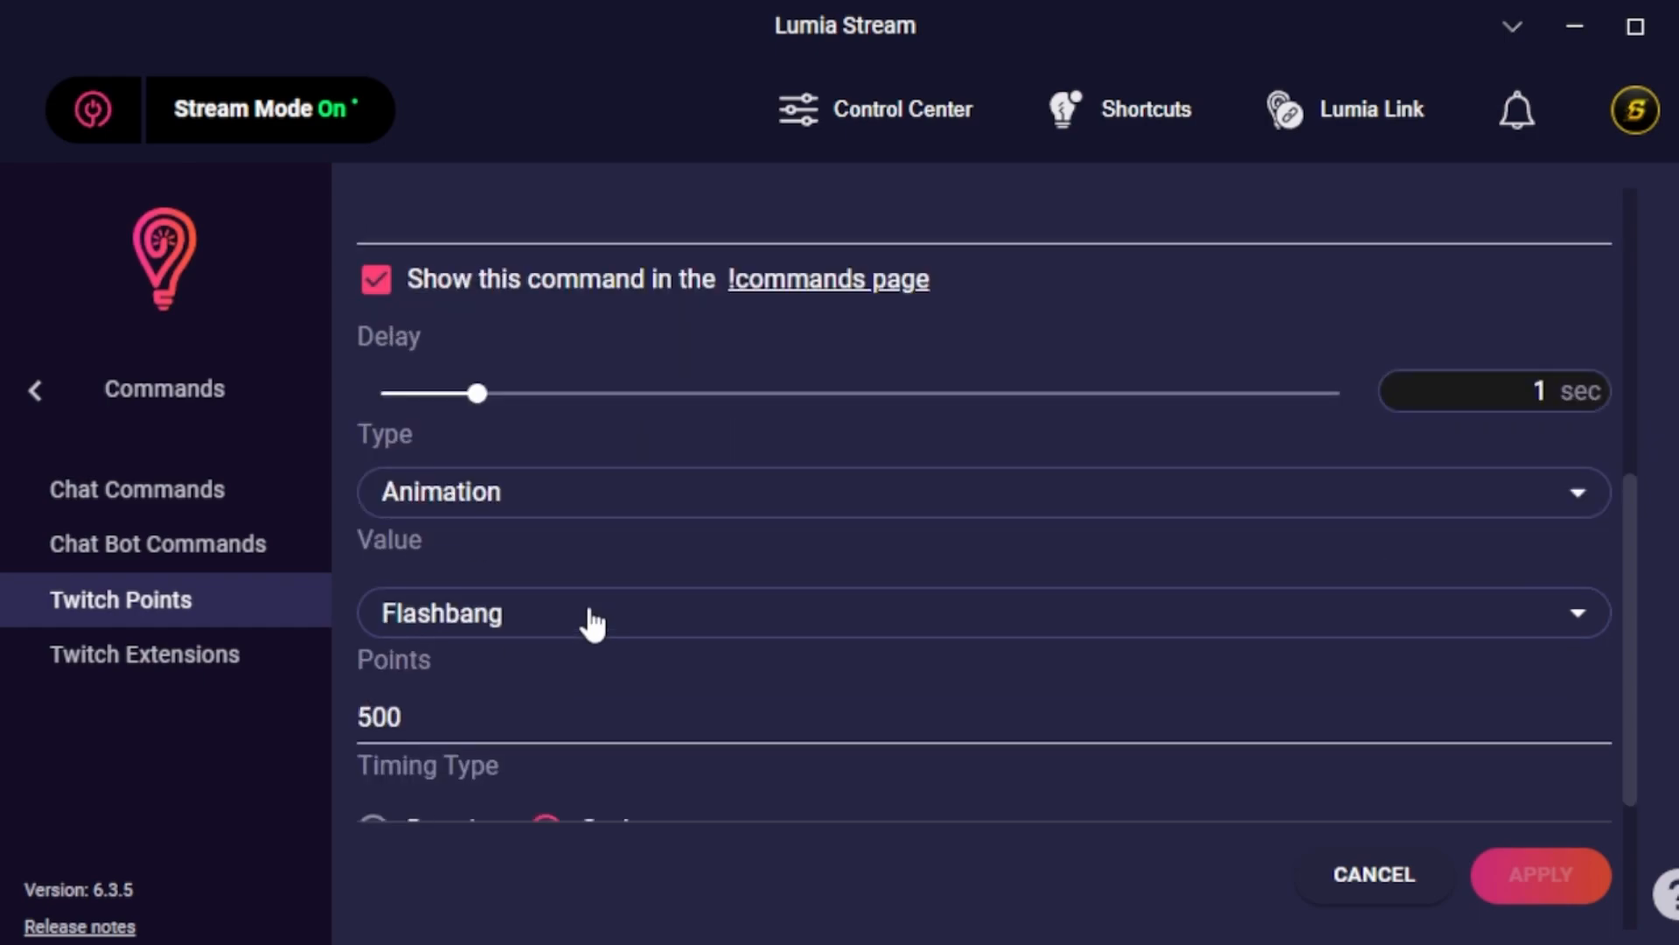
{"action": "scroll", "coordinate": [592, 623], "scroll_direction": "down", "scroll_amount": 2}
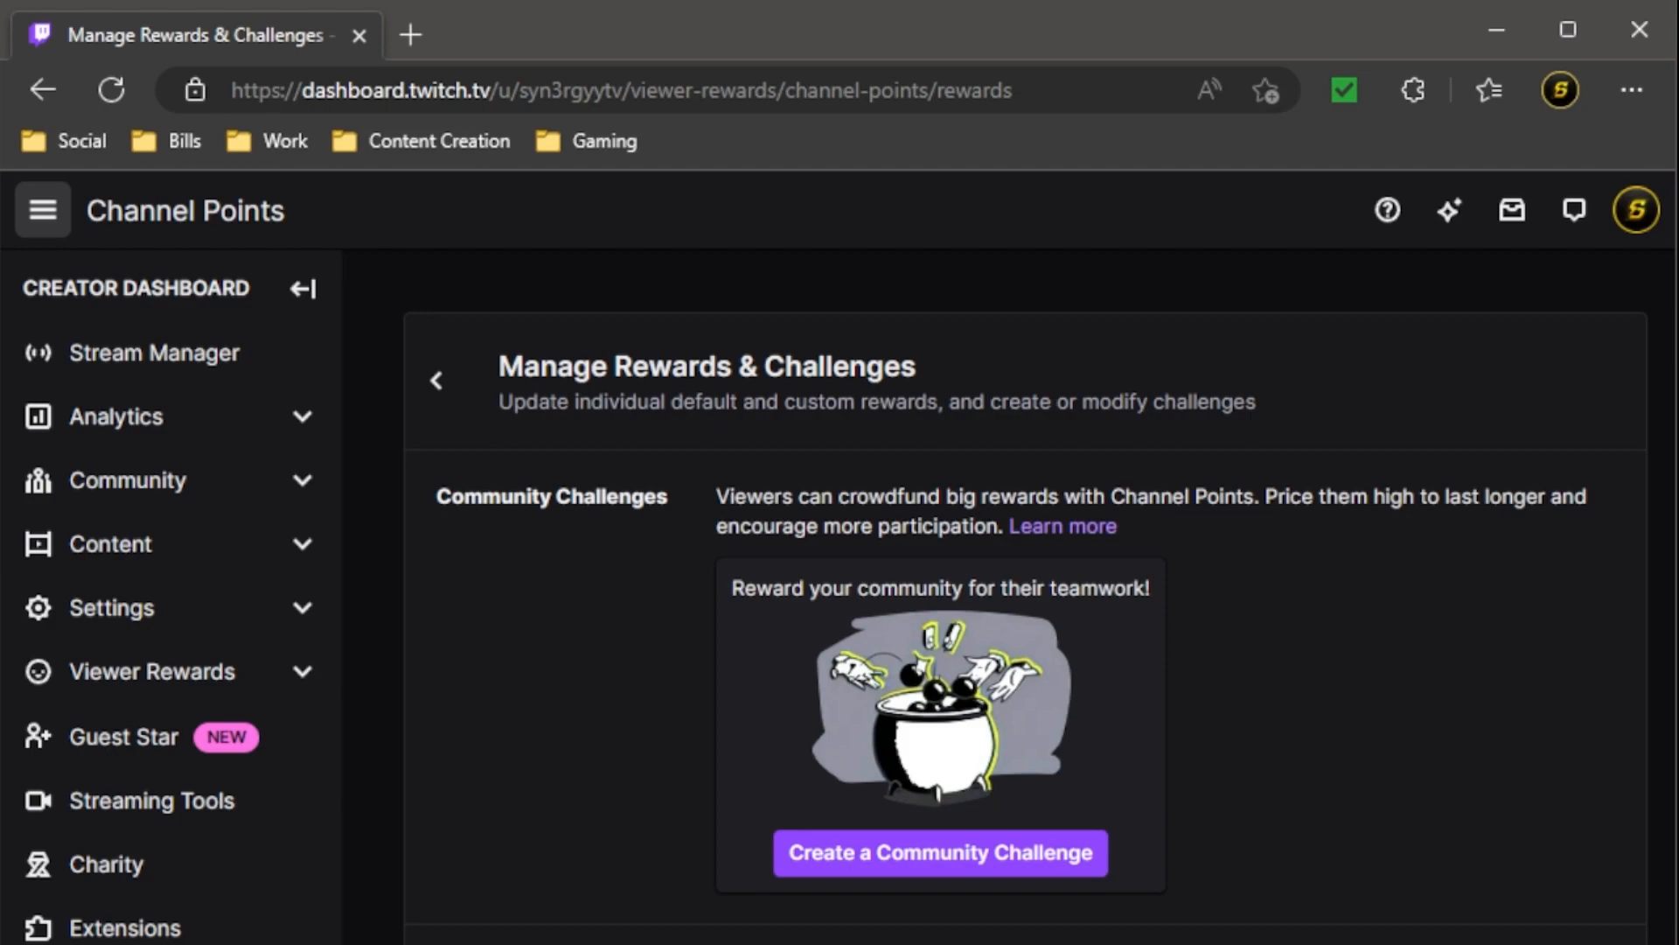
In the Twitch creator dashboard, browse the channel point rewards list for the Flashbang reward.
{"action": "left_click", "coordinate": [231, 679]}
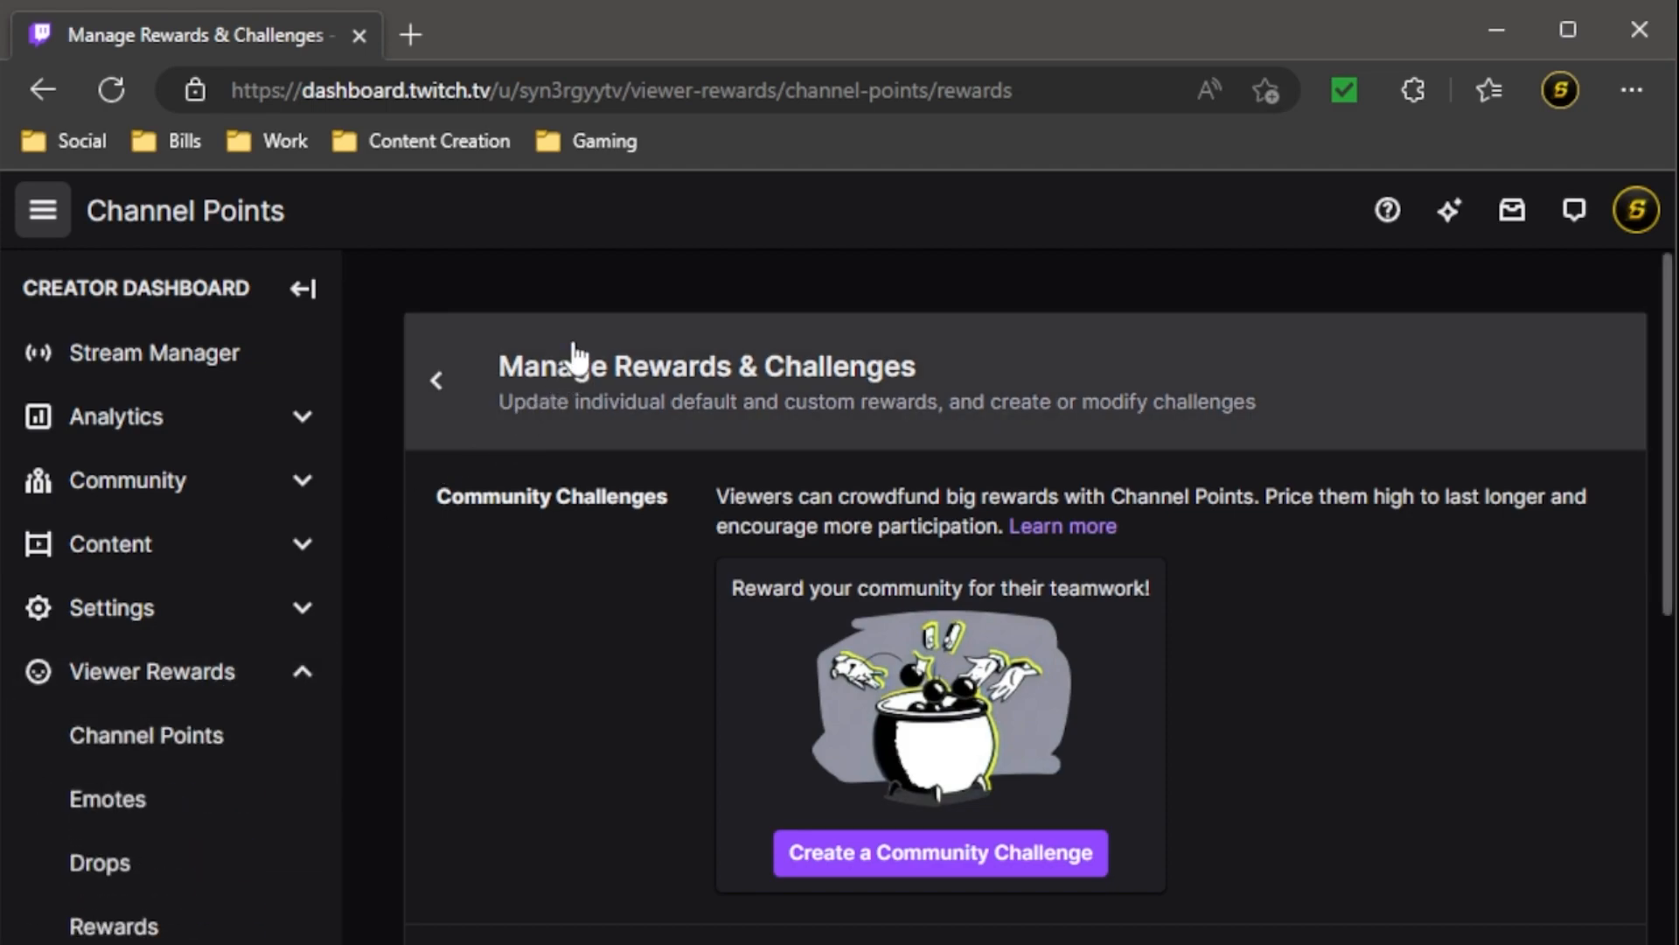
{"action": "left_click", "coordinate": [303, 288]}
{"action": "scroll", "coordinate": [630, 934], "scroll_direction": "down", "scroll_amount": 15}
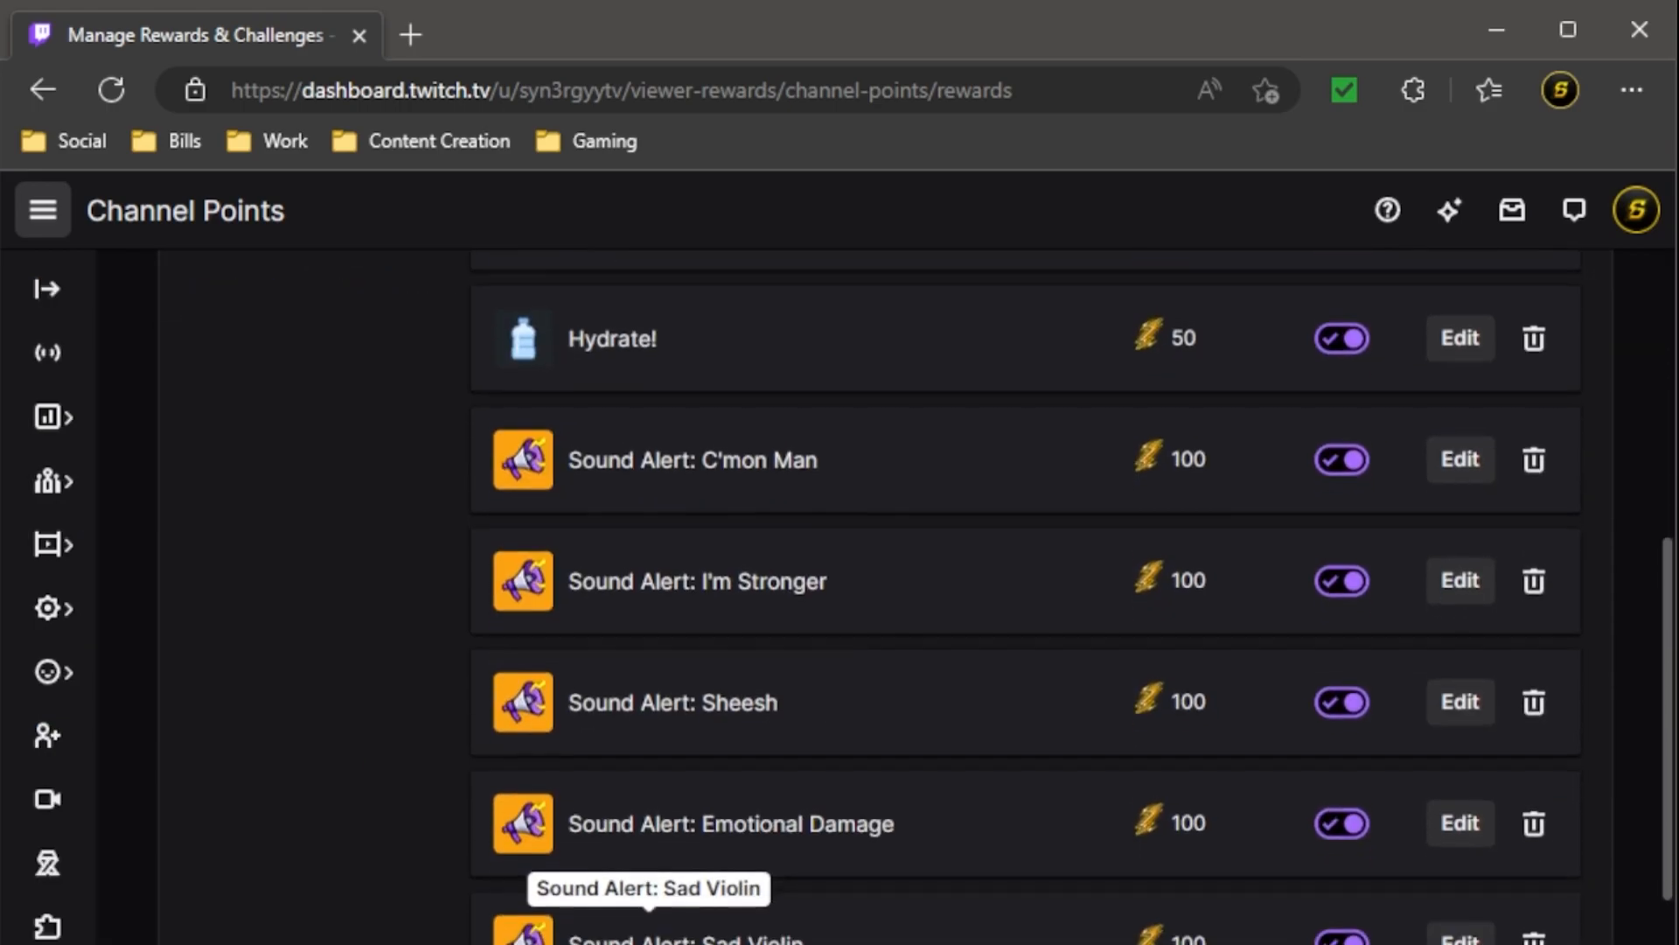
{"action": "scroll", "coordinate": [684, 936], "scroll_direction": "down", "scroll_amount": 4}
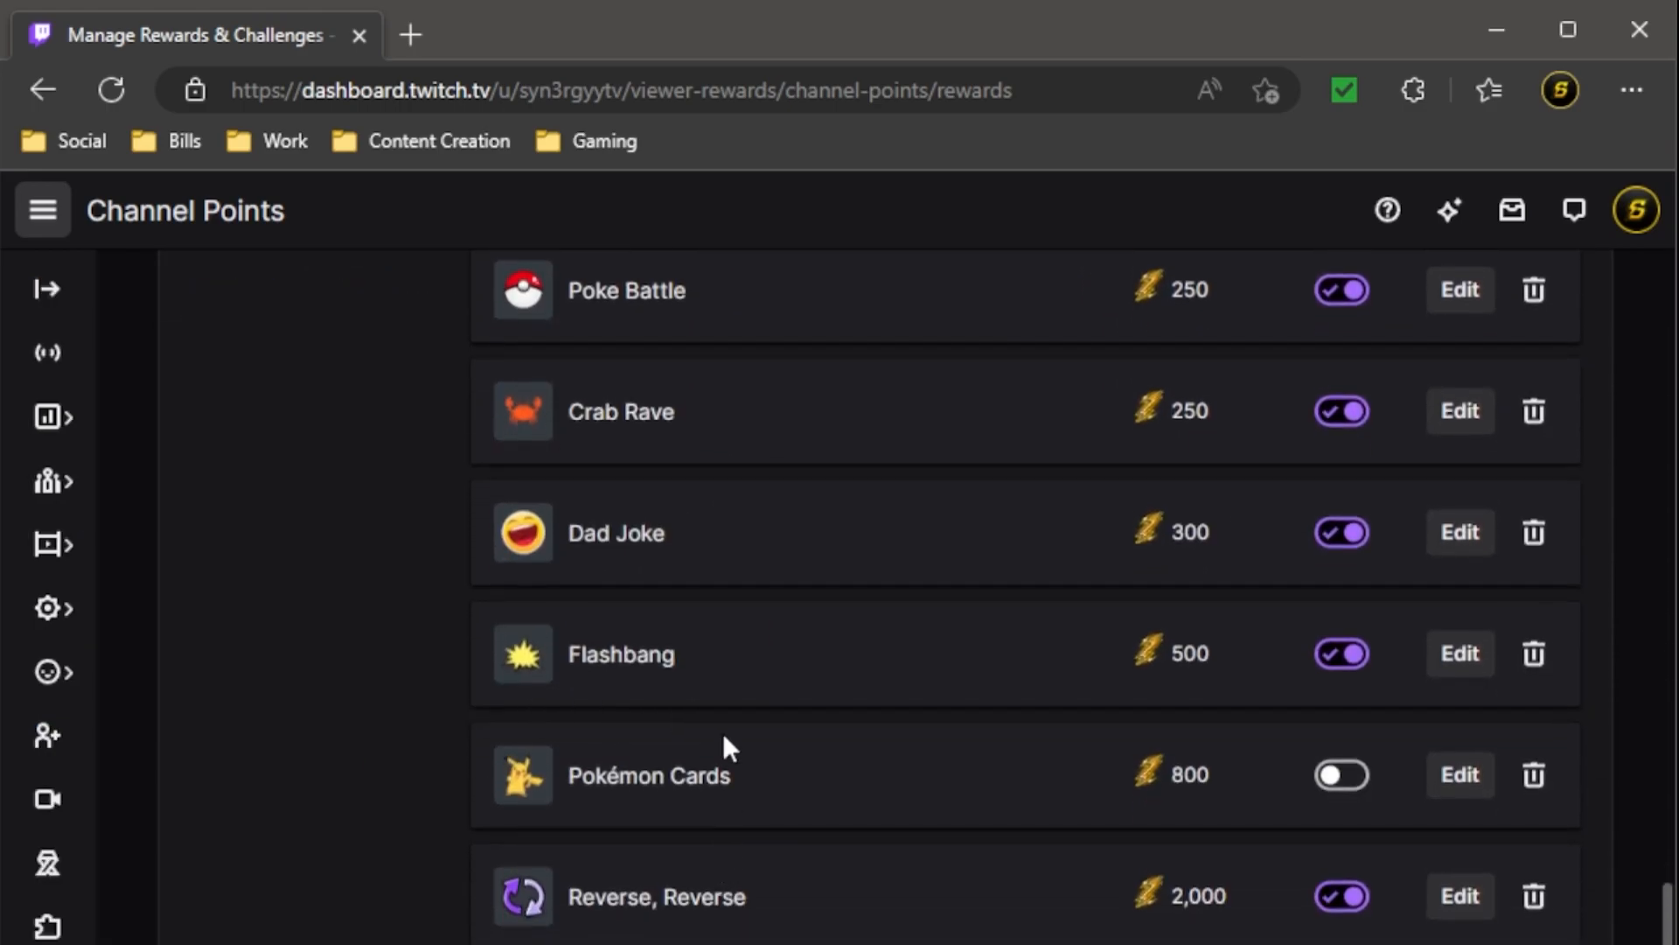